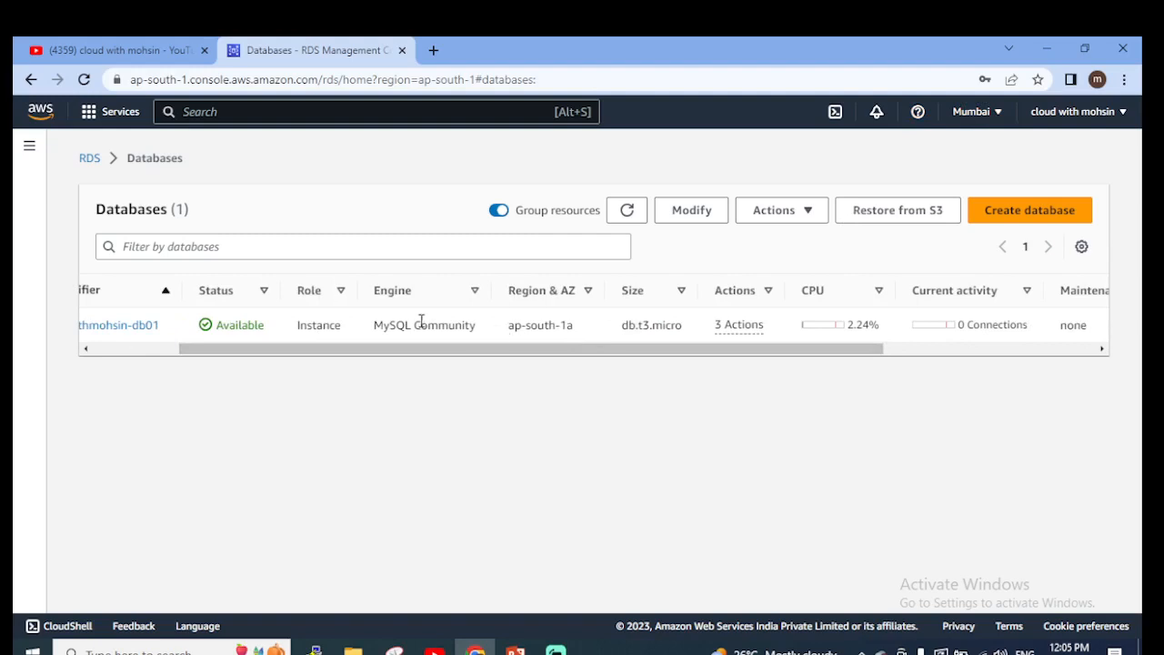
Step: Examine the existing MySQL database's engine and its recommended actions in the databases list
drag(374, 326, 441, 326)
drag(536, 354, 597, 352)
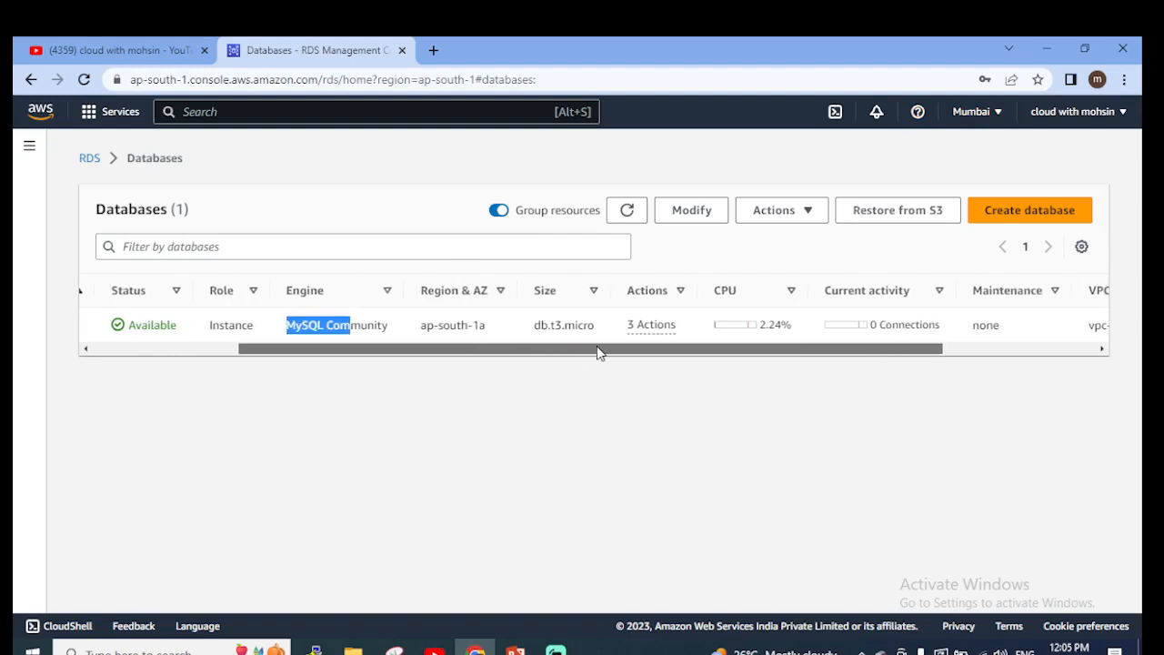
click(646, 329)
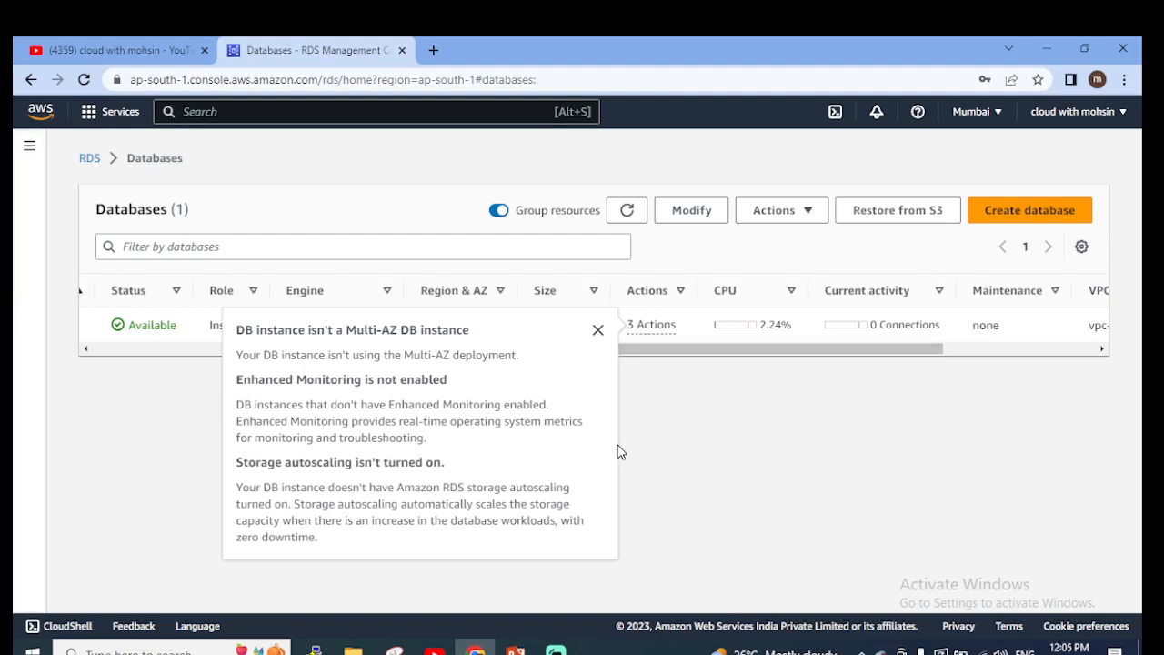
click(725, 467)
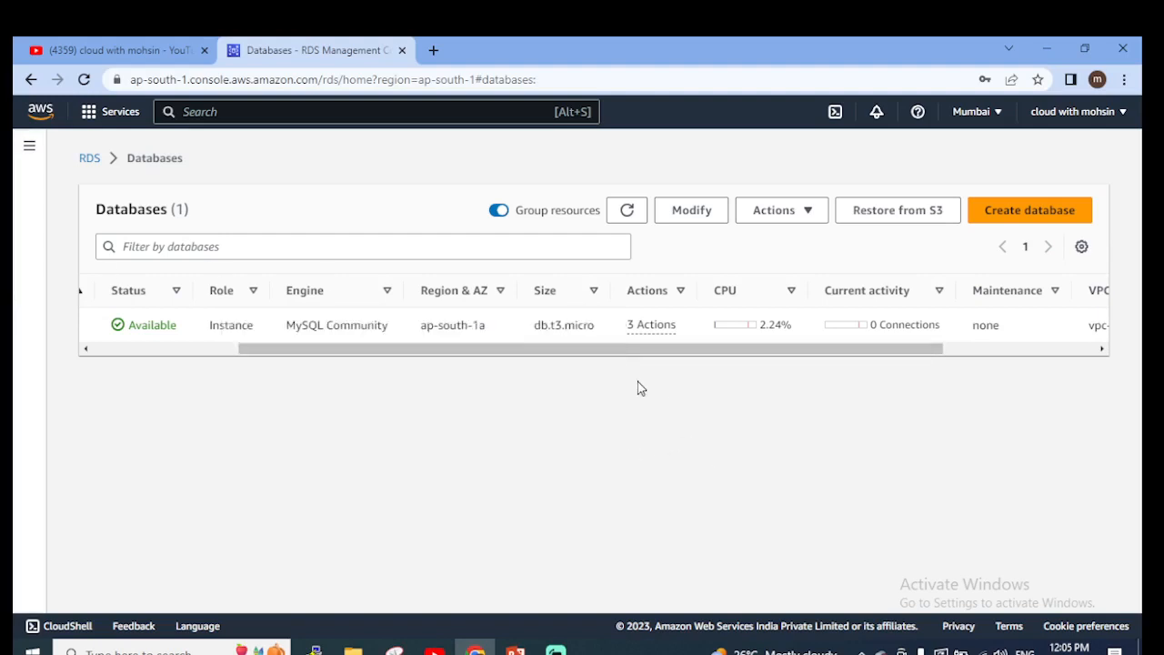
drag(636, 358, 465, 379)
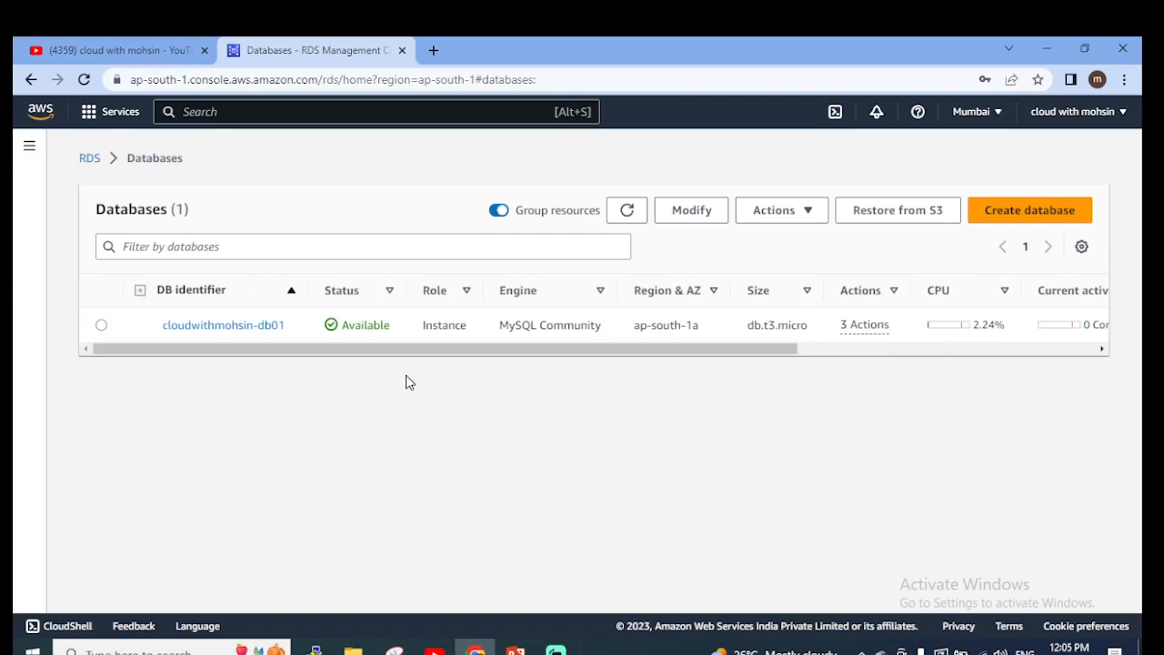
Step: Start creating an Aurora read replica of the existing MySQL Community database
click(101, 325)
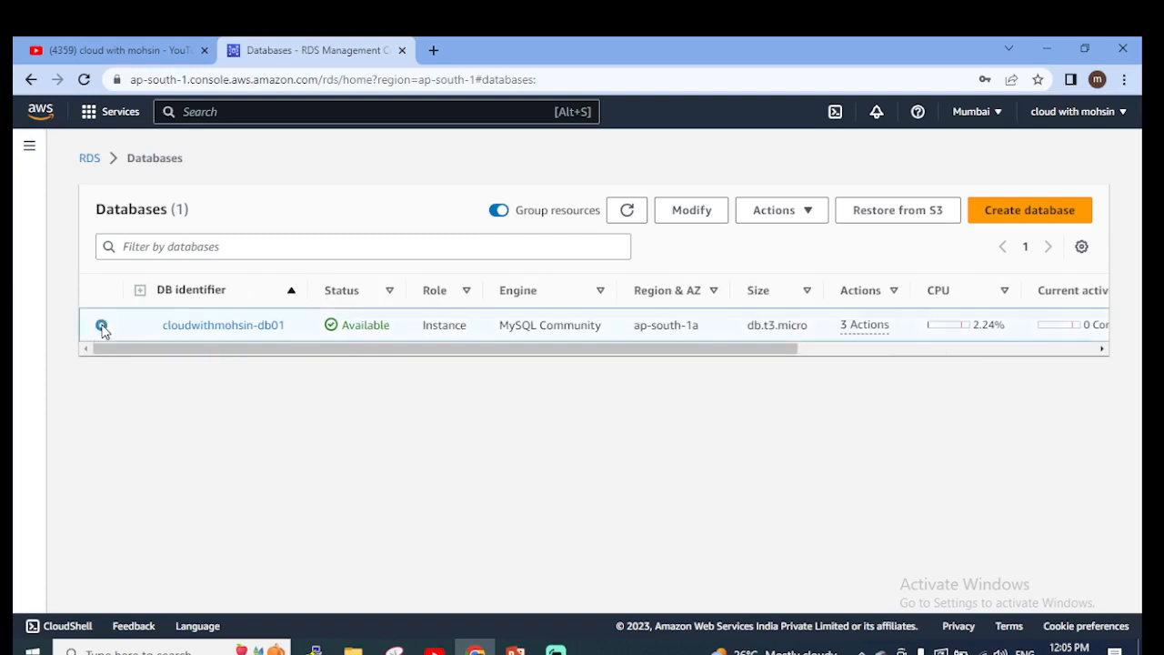
click(761, 220)
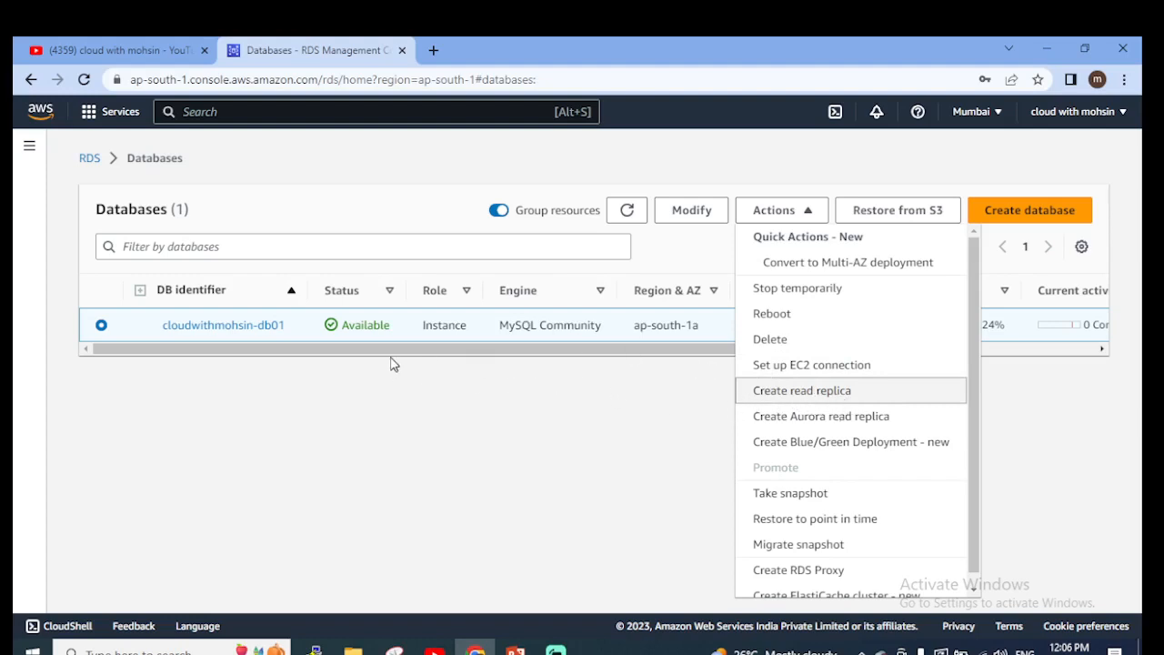
click(798, 426)
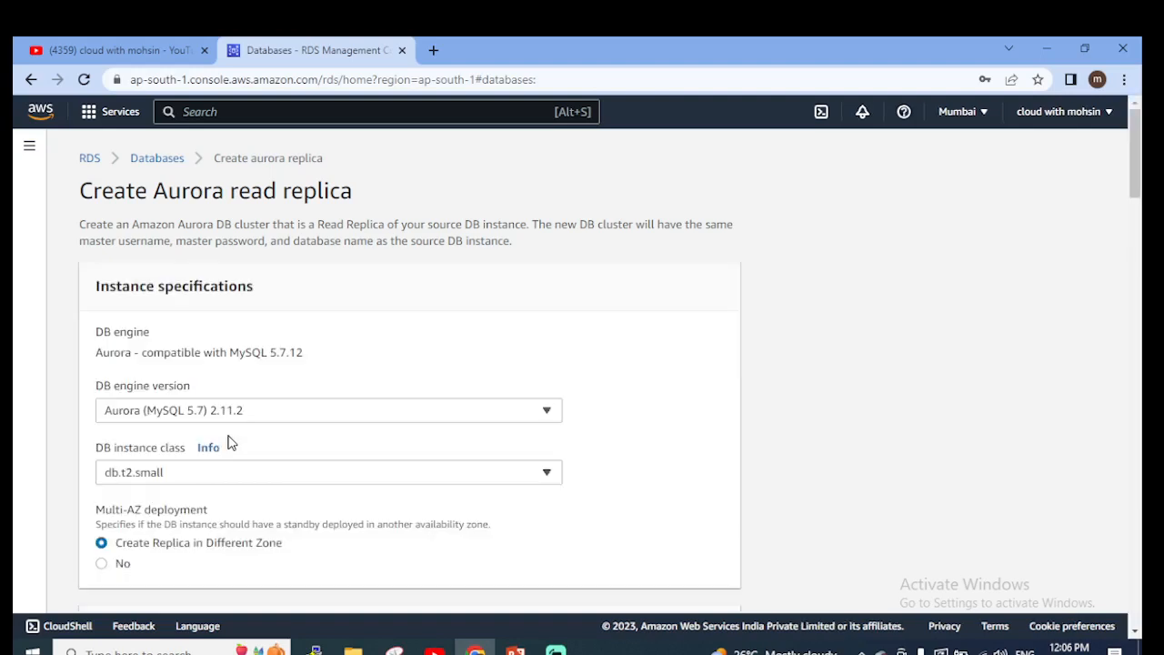
Step: Enter aurora-db01 as the DB instance identifier in the Aurora replica's settings
scroll(270, 461, down, 2)
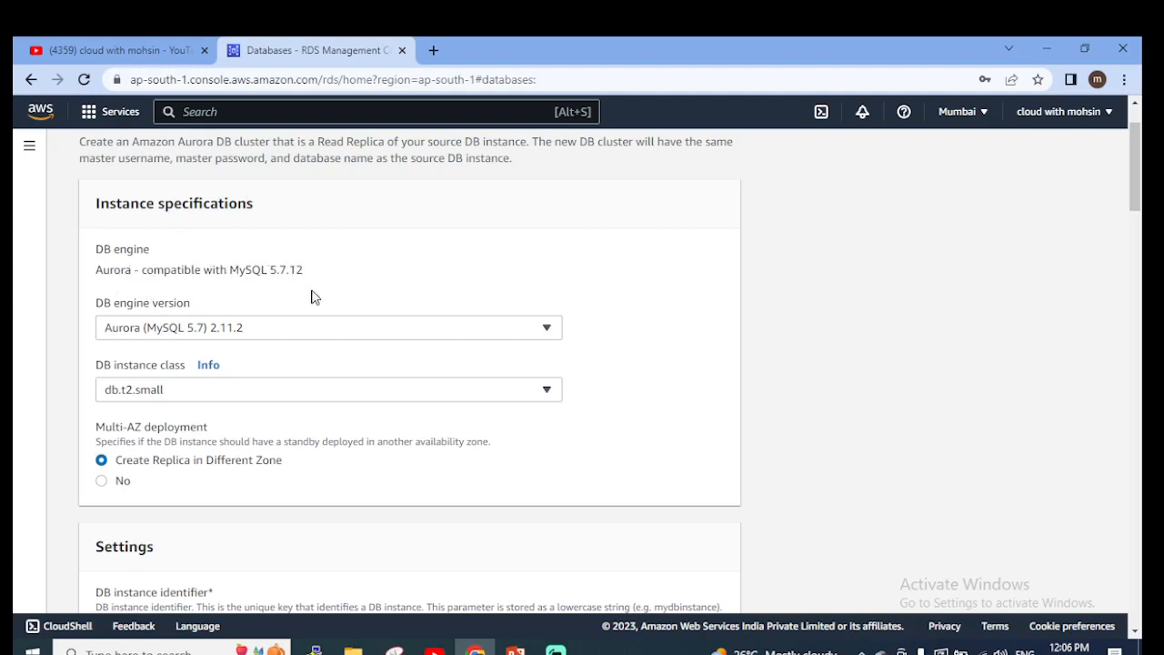
scroll(193, 343, down, 2)
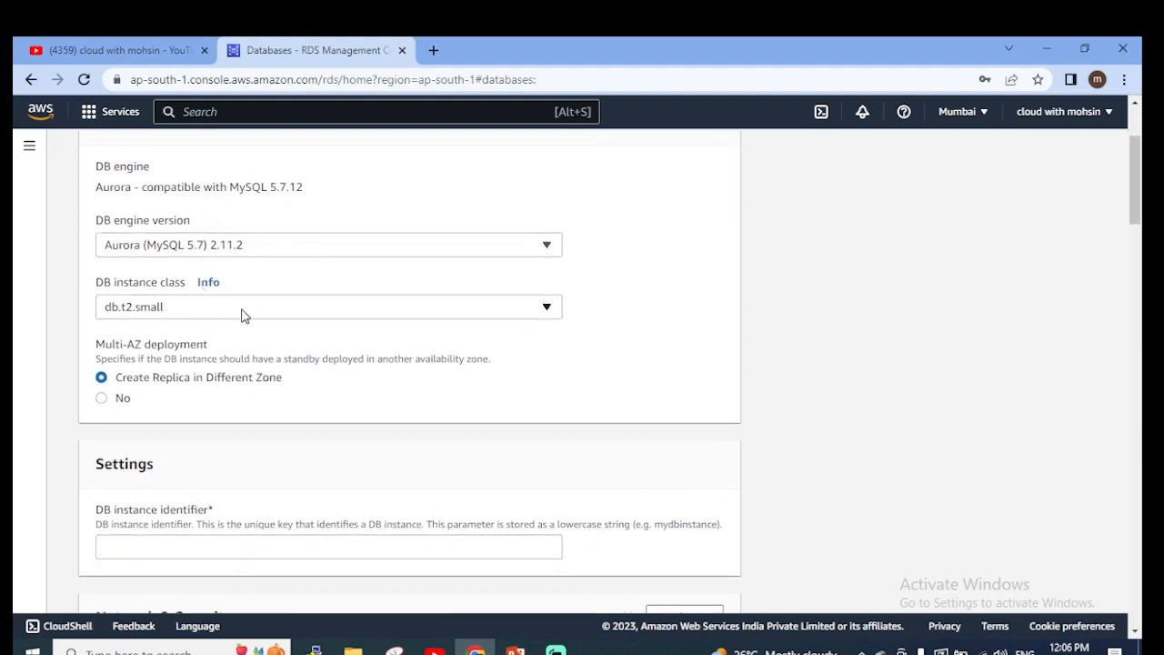
scroll(245, 316, down, 1)
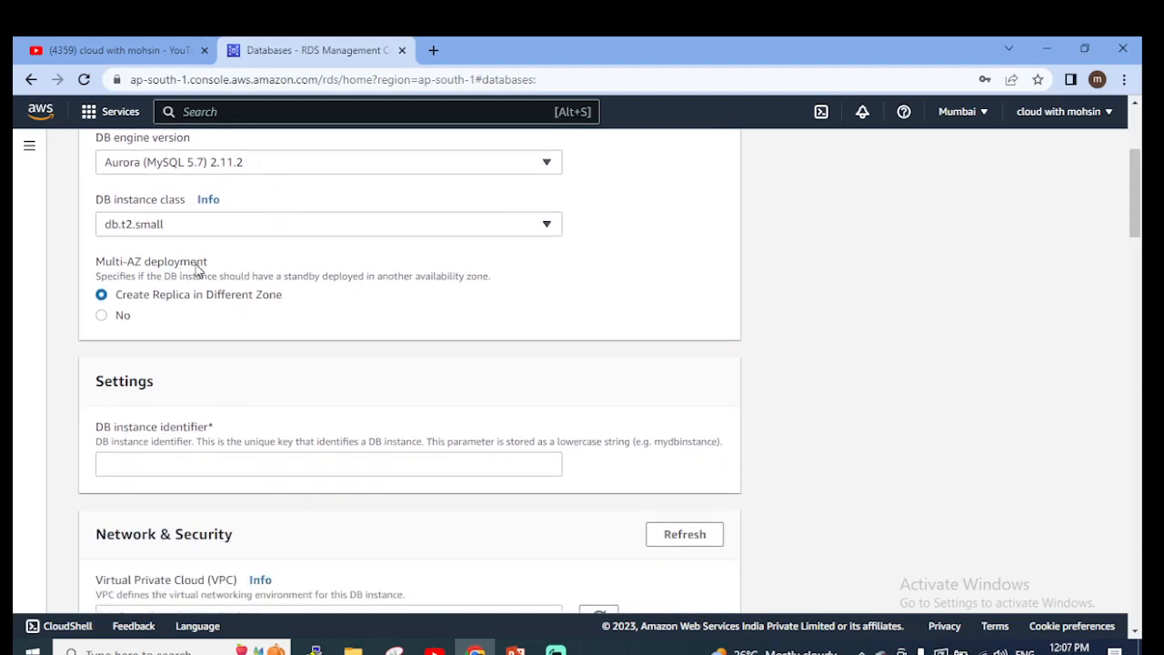
scroll(275, 307, down, 2)
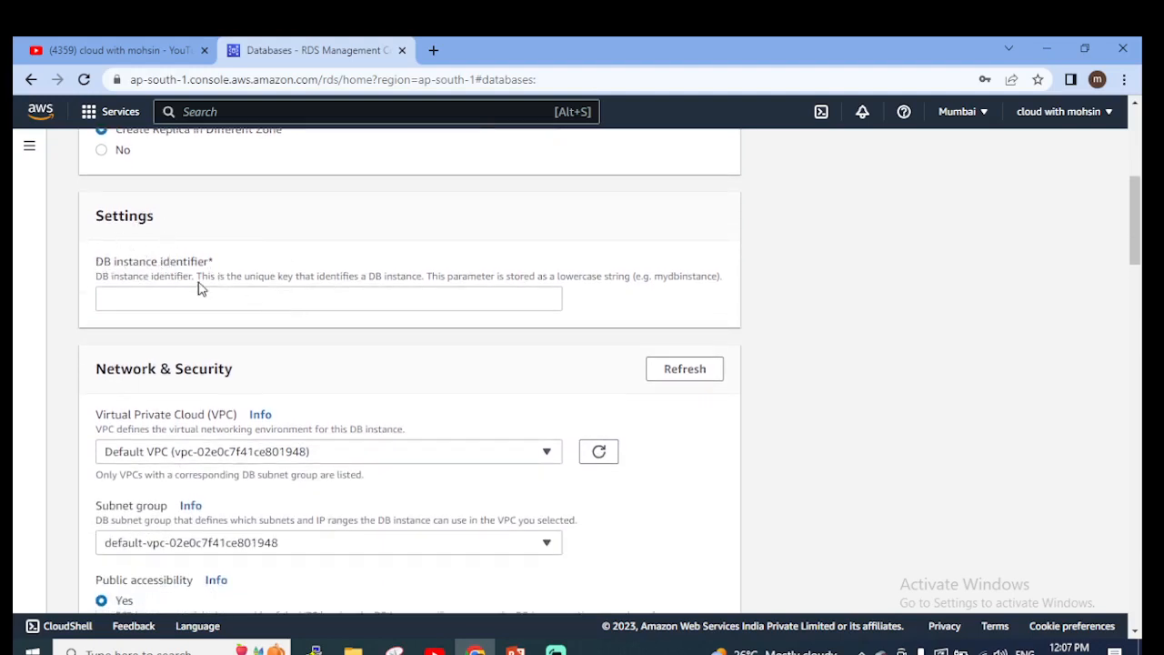
click(173, 300)
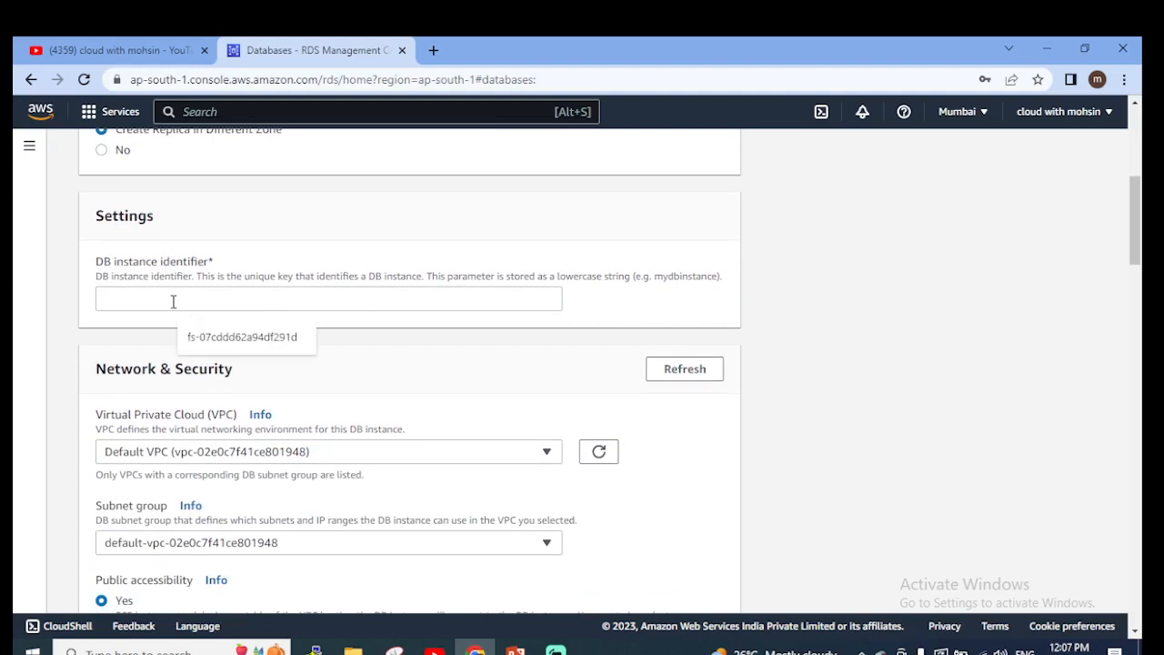
text(aurora-db01)
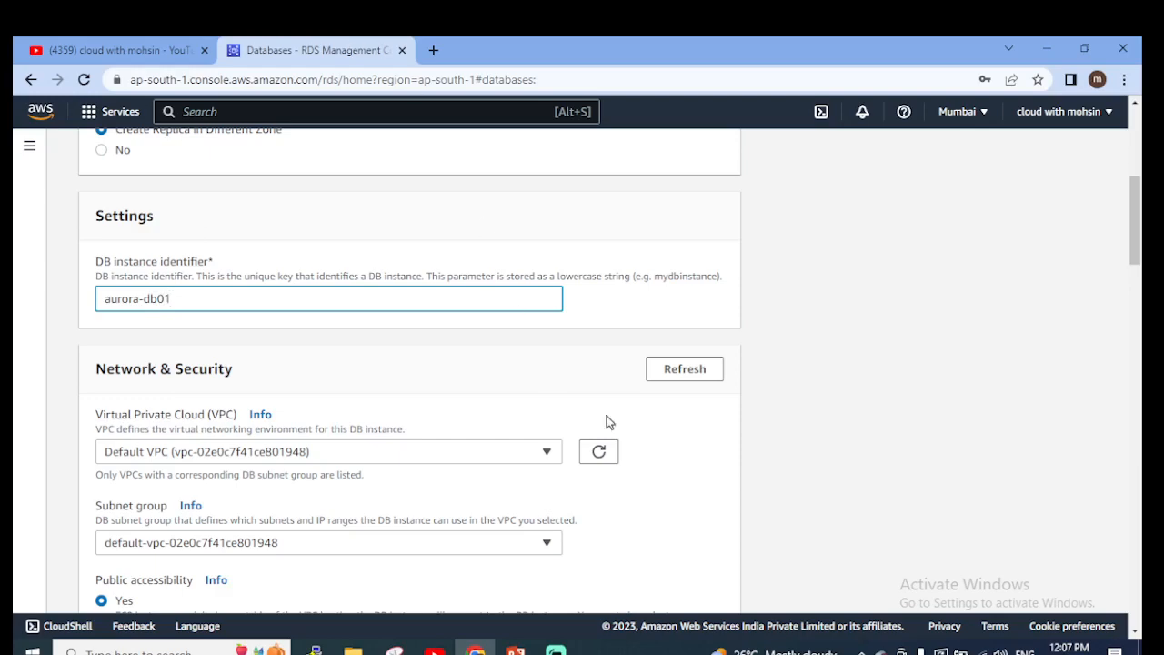
click(537, 477)
Step: Review the replica's network and security, database options, encryption and failover settings down to the Backup section
scroll(537, 477, down, 2)
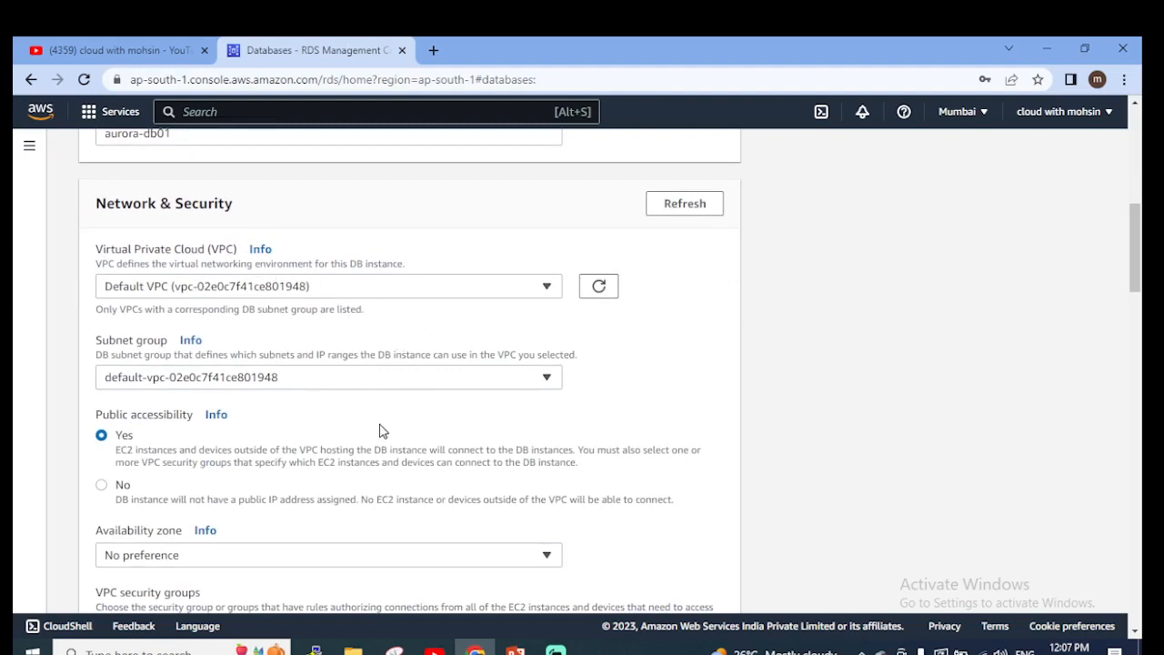
scroll(391, 410, up, 1)
scroll(391, 409, down, 2)
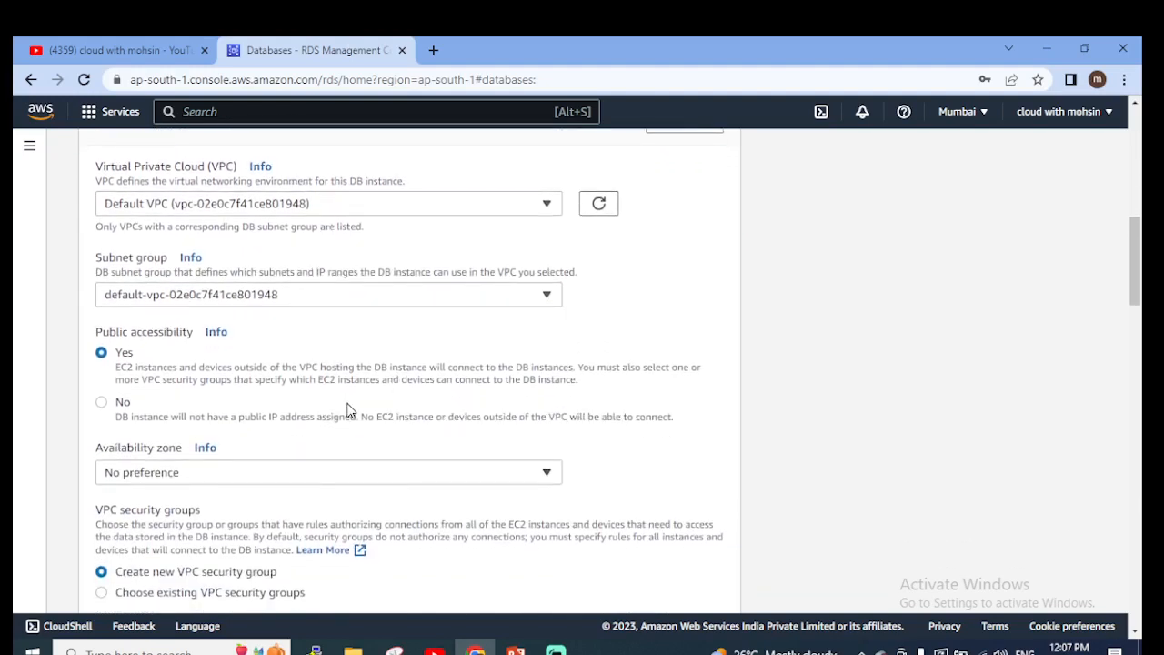
scroll(382, 391, up, 2)
scroll(434, 379, down, 1)
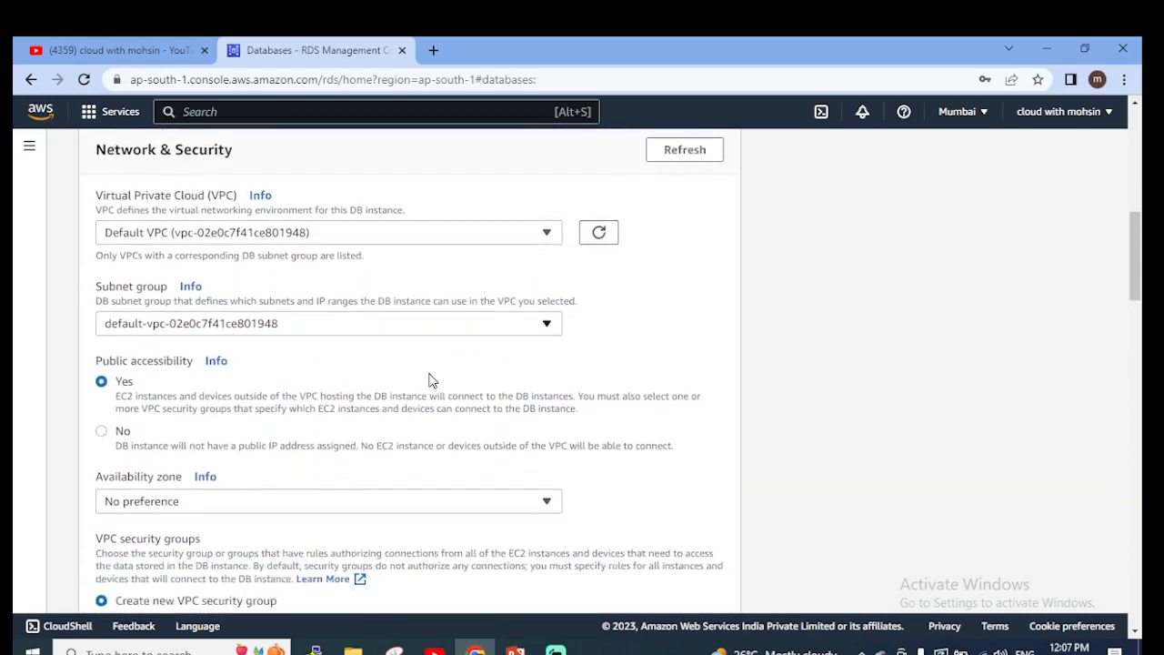
scroll(432, 380, down, 2)
scroll(431, 375, down, 1)
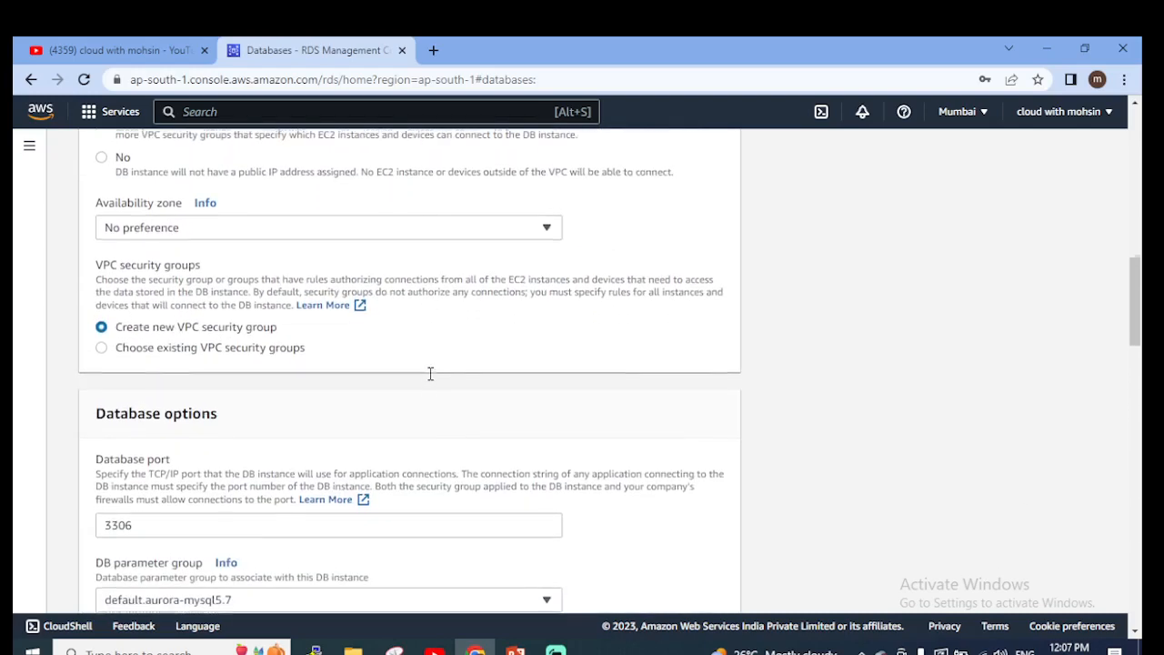
scroll(432, 380, down, 4)
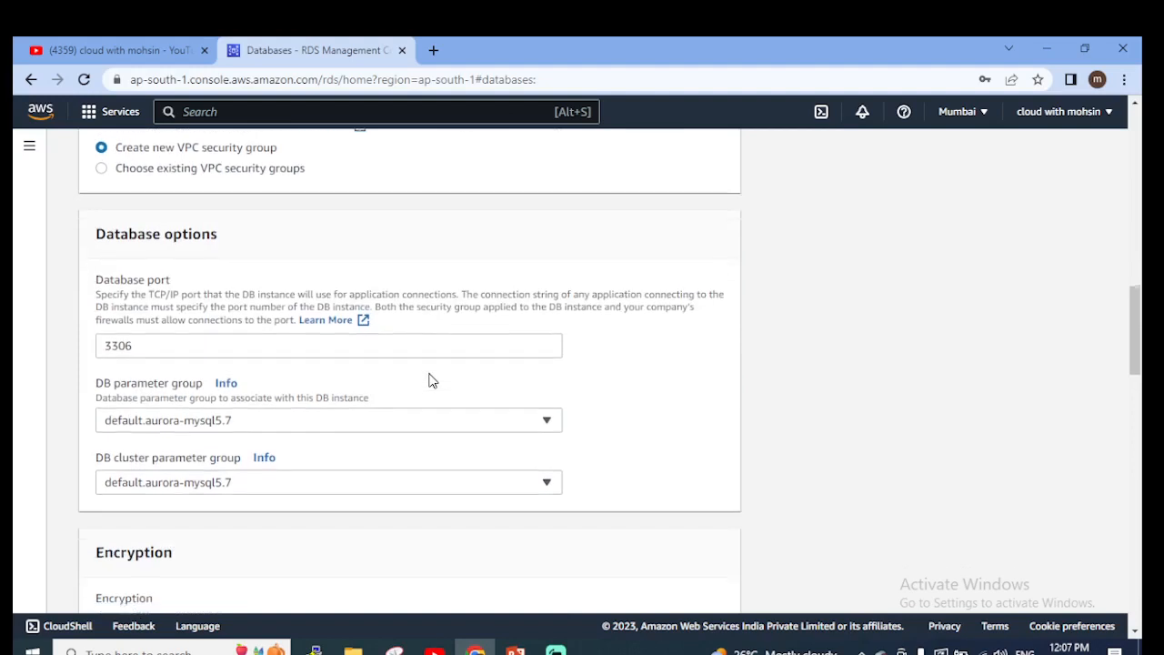
scroll(432, 380, down, 3)
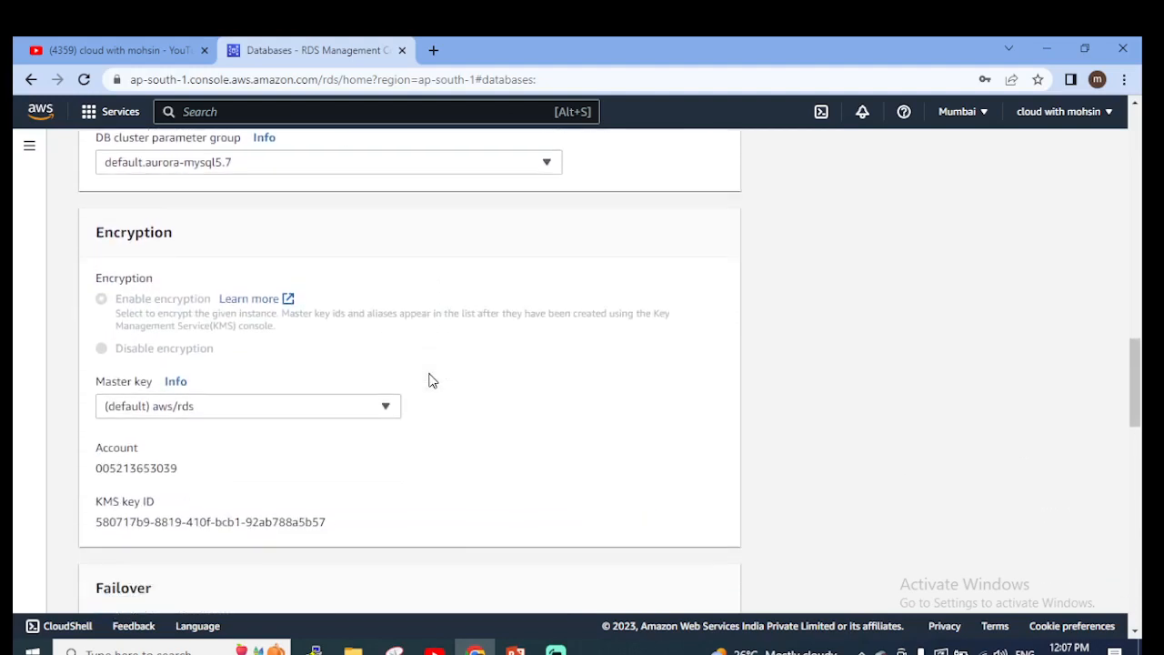
scroll(432, 380, down, 5)
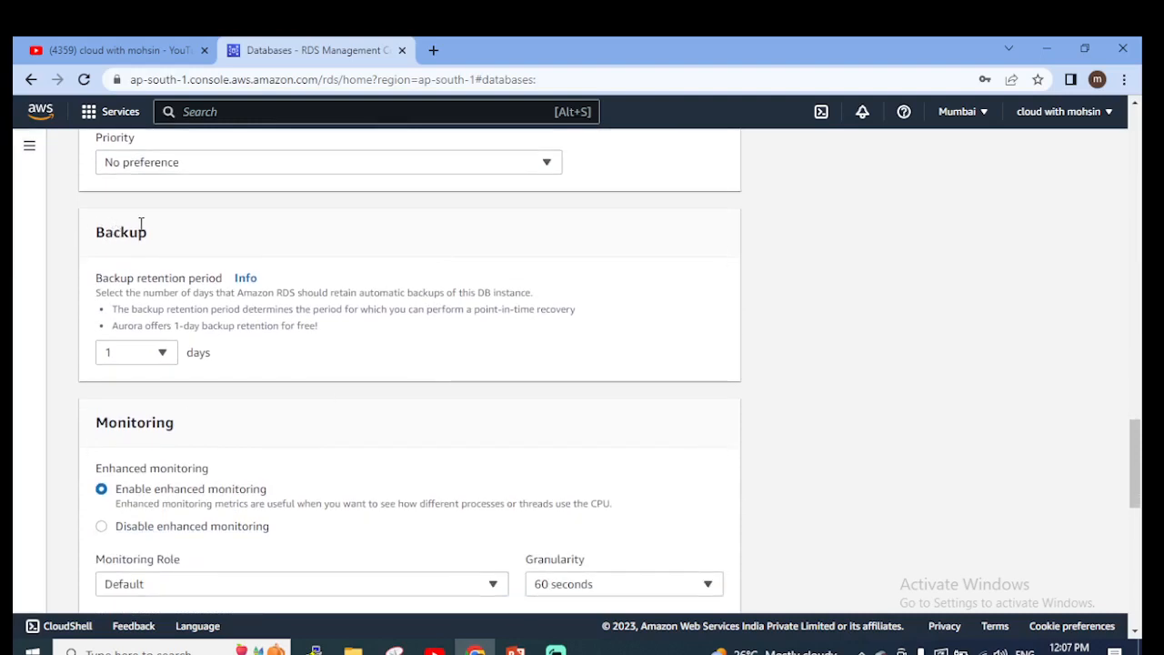
Step: Look through the available backup retention periods for the replica and choose 1 day
click(145, 355)
scroll(159, 437, down, 6)
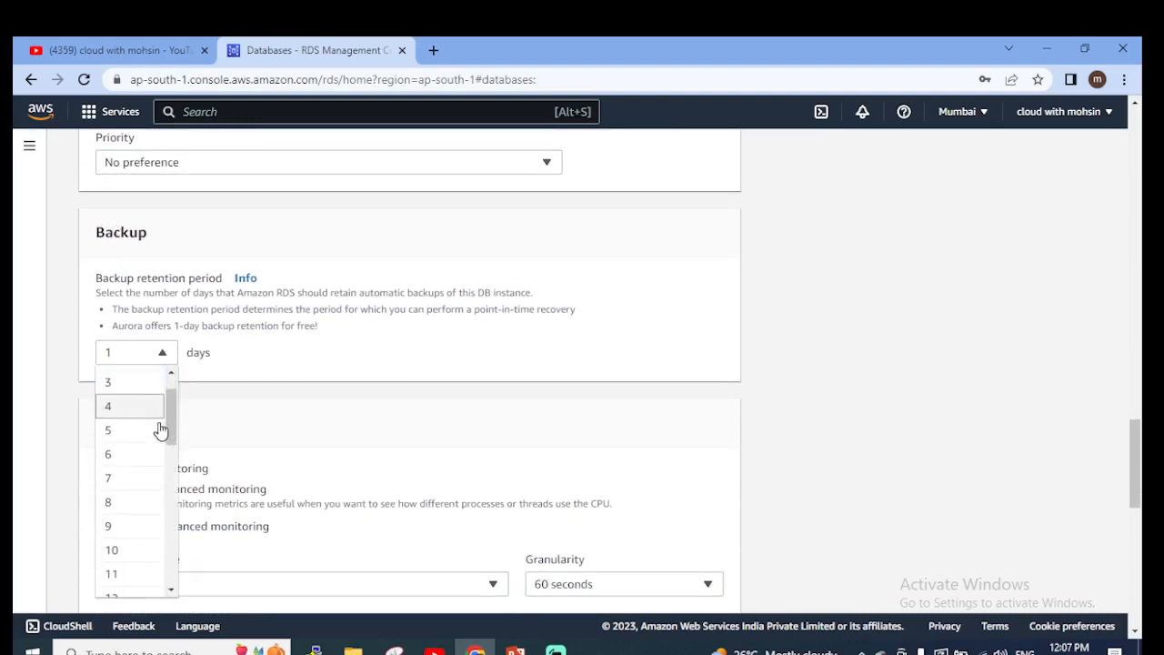
scroll(156, 482, down, 1)
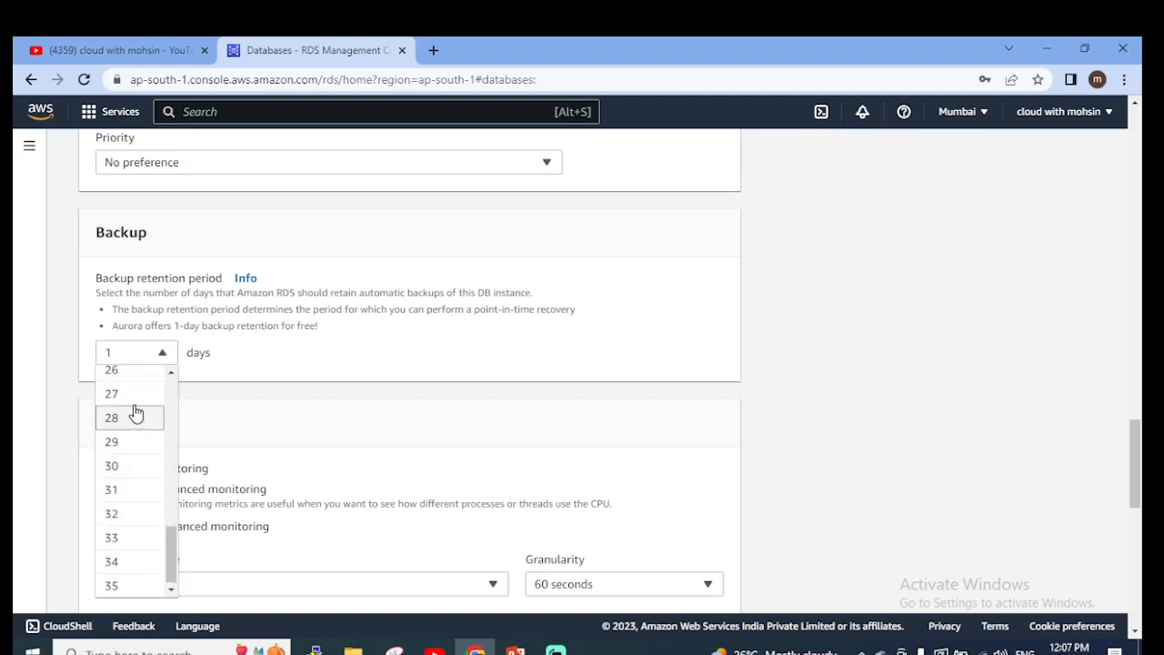
scroll(136, 409, up, 4)
scroll(136, 395, up, 2)
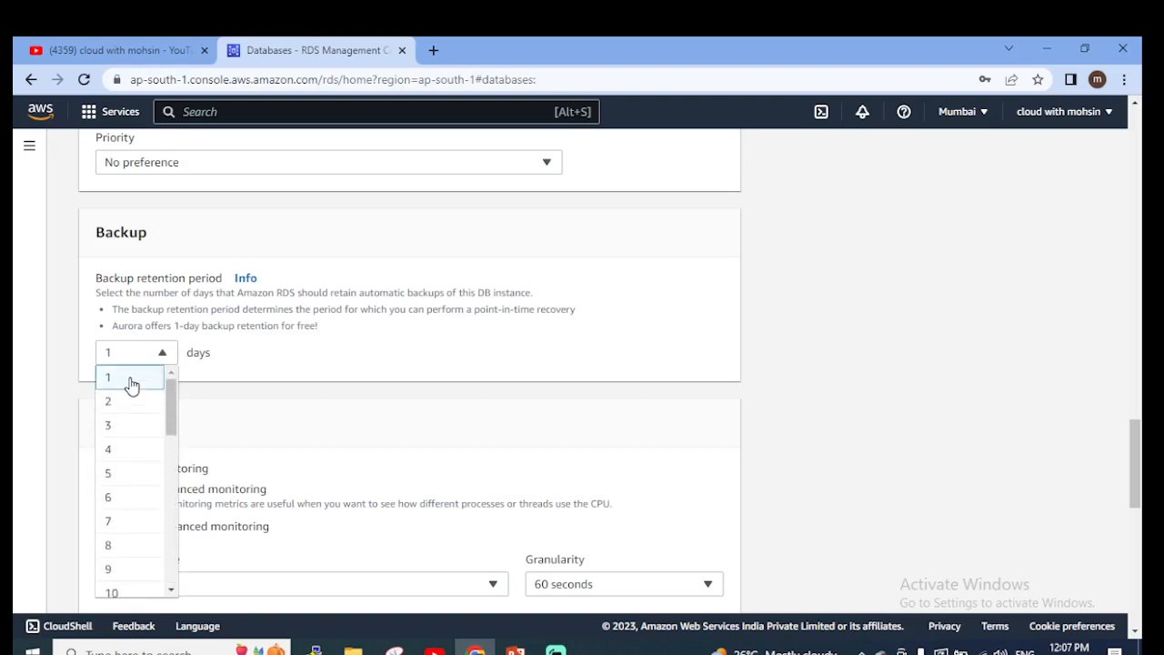
click(131, 382)
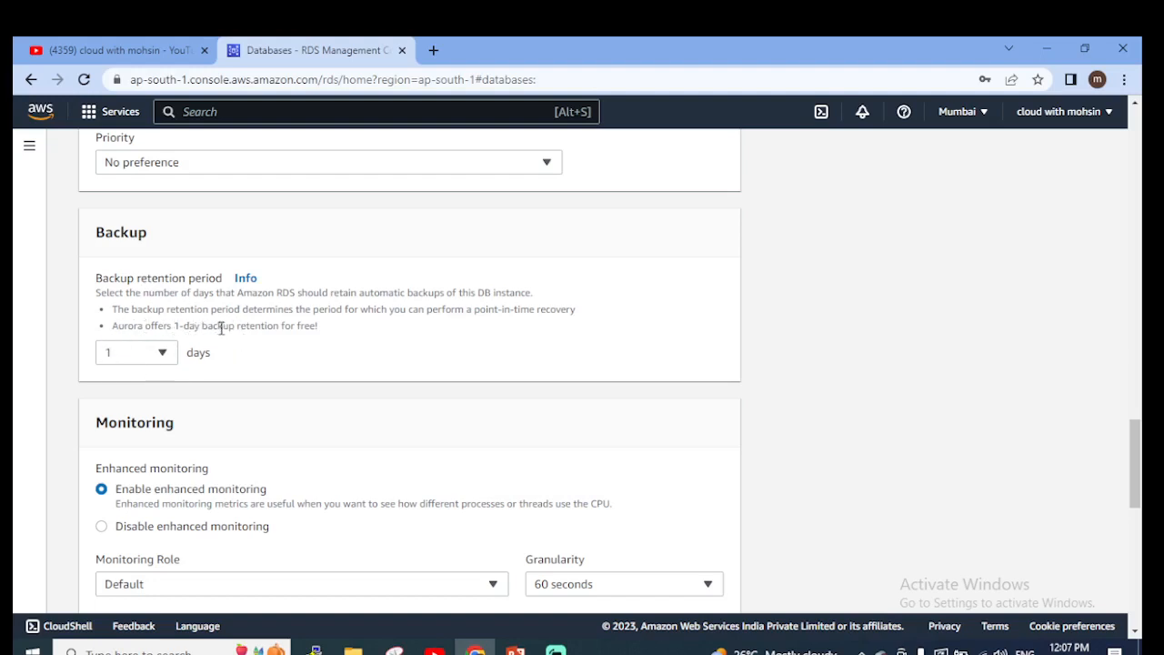
click(157, 351)
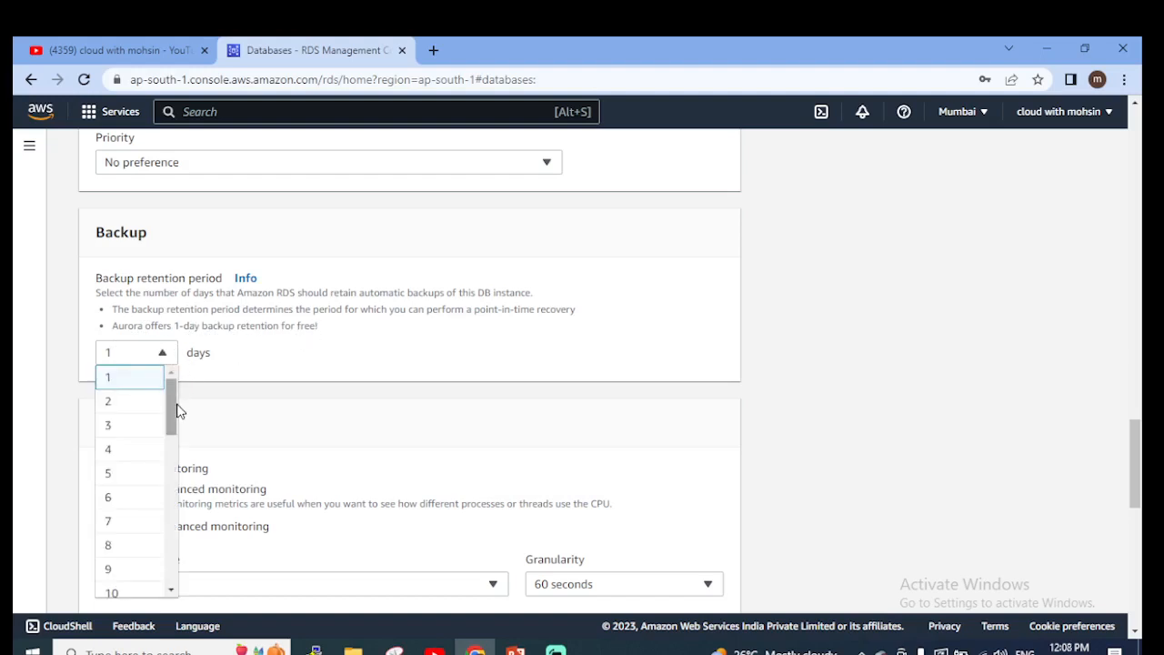
drag(175, 411, 167, 360)
click(284, 353)
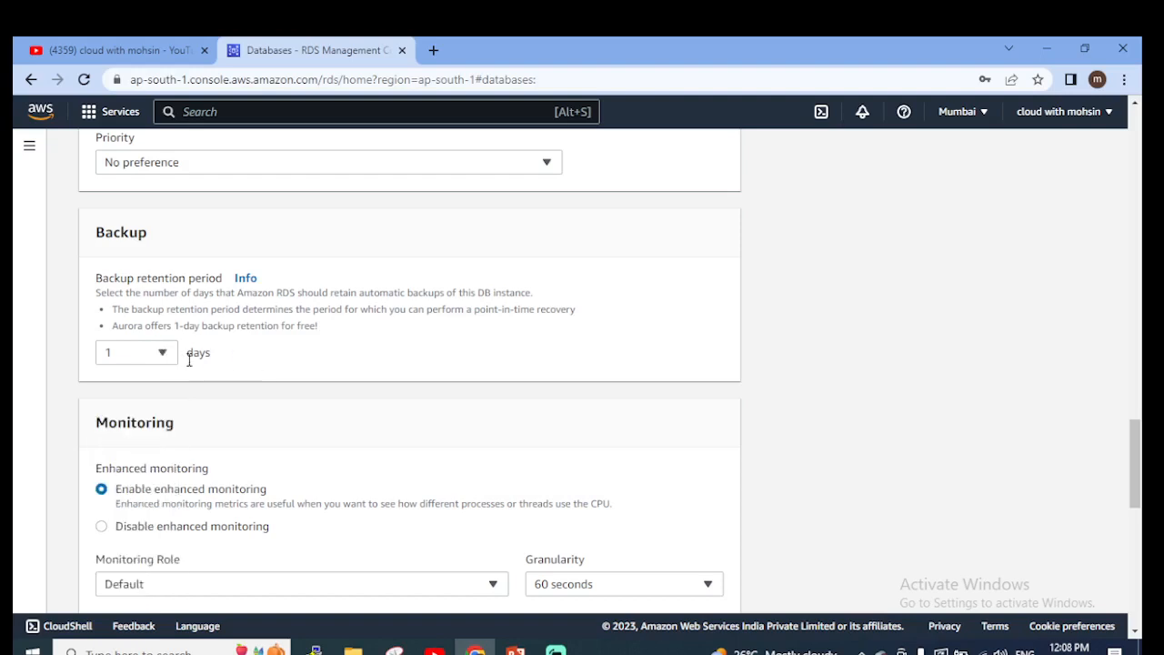
Step: Review the monitoring, log export and maintenance settings, including the options for auto minor version upgrade
scroll(200, 378, down, 2)
scroll(209, 393, down, 2)
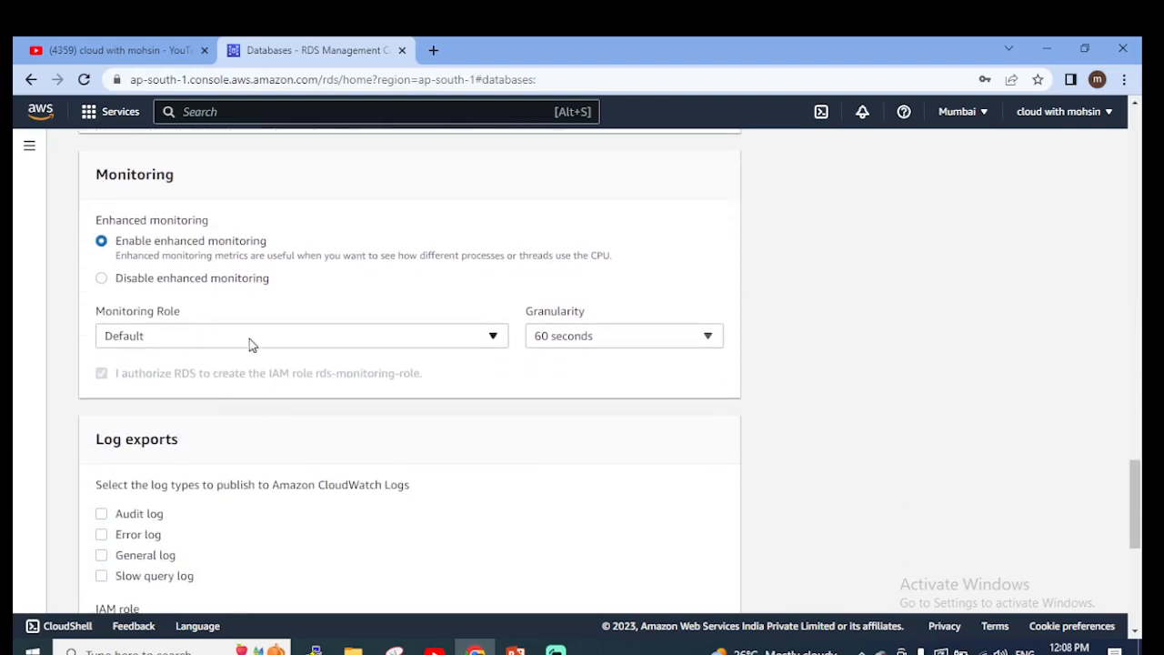
scroll(405, 388, down, 5)
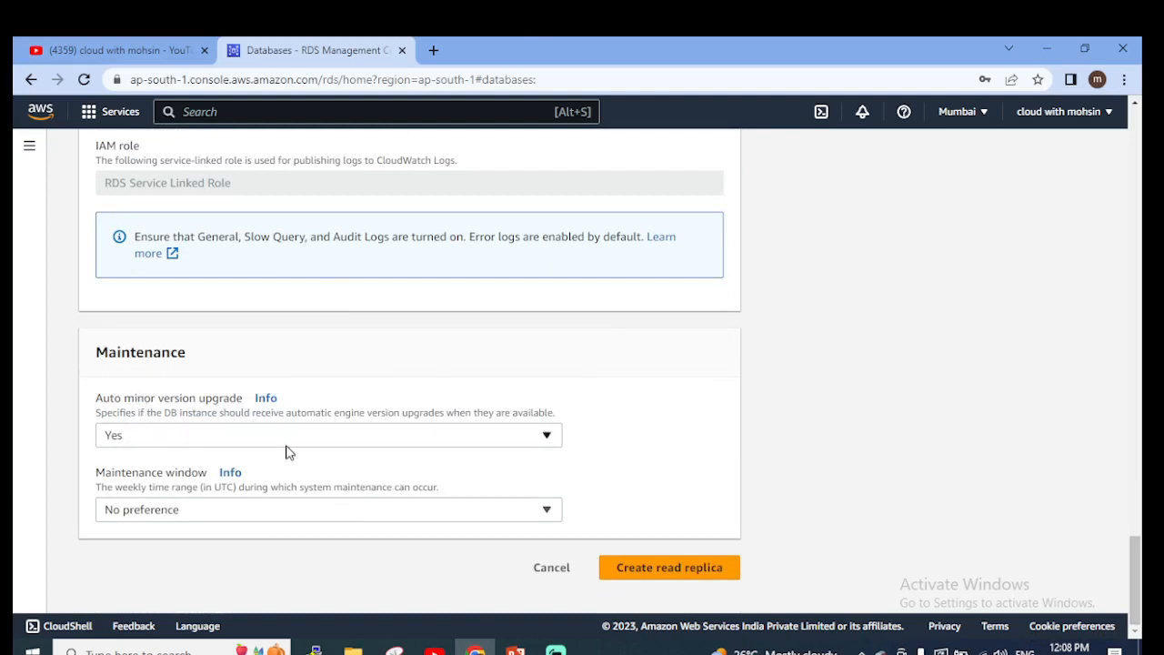
click(244, 441)
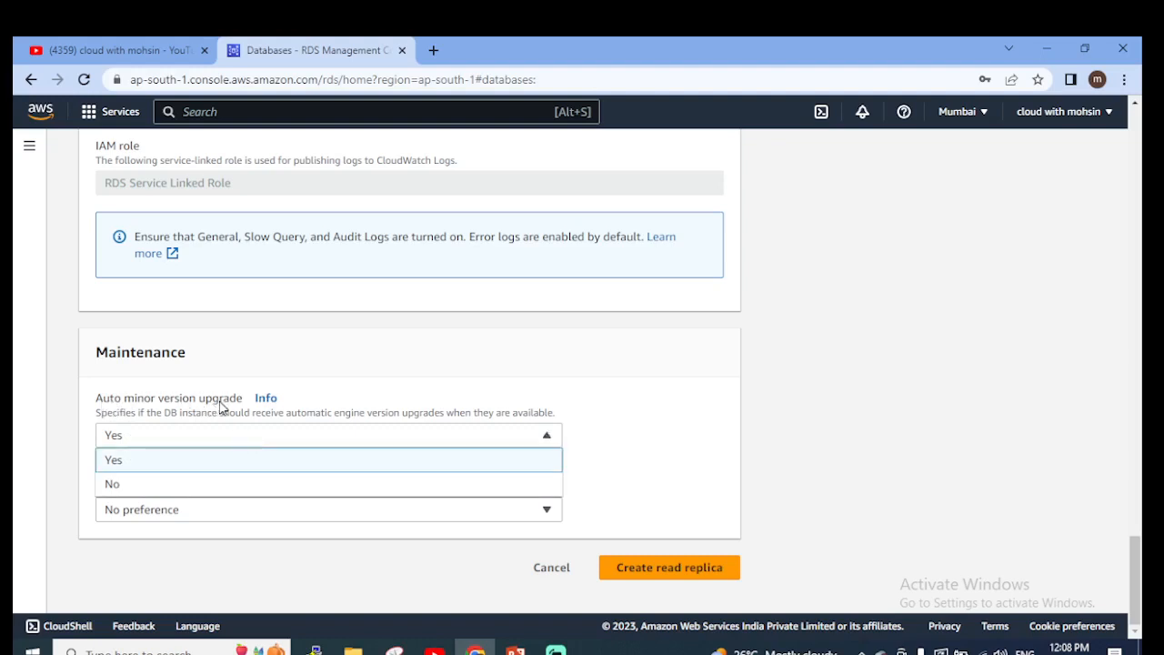
click(607, 408)
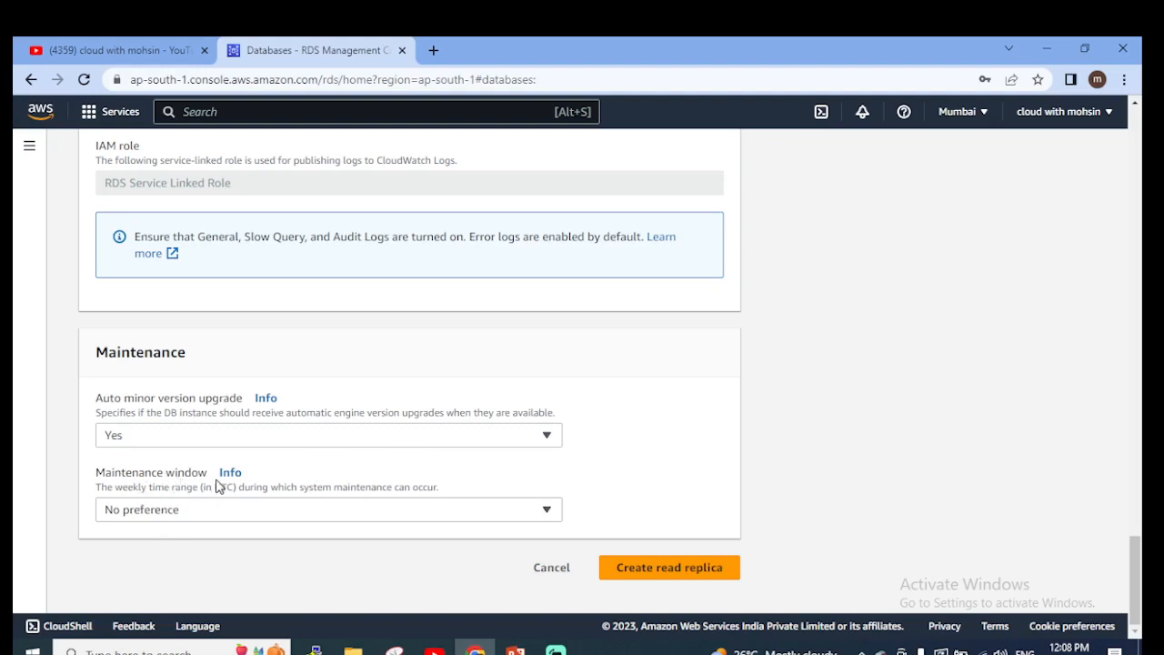
Step: Try the Select window option for the replica's maintenance window and return it to No preference
click(349, 513)
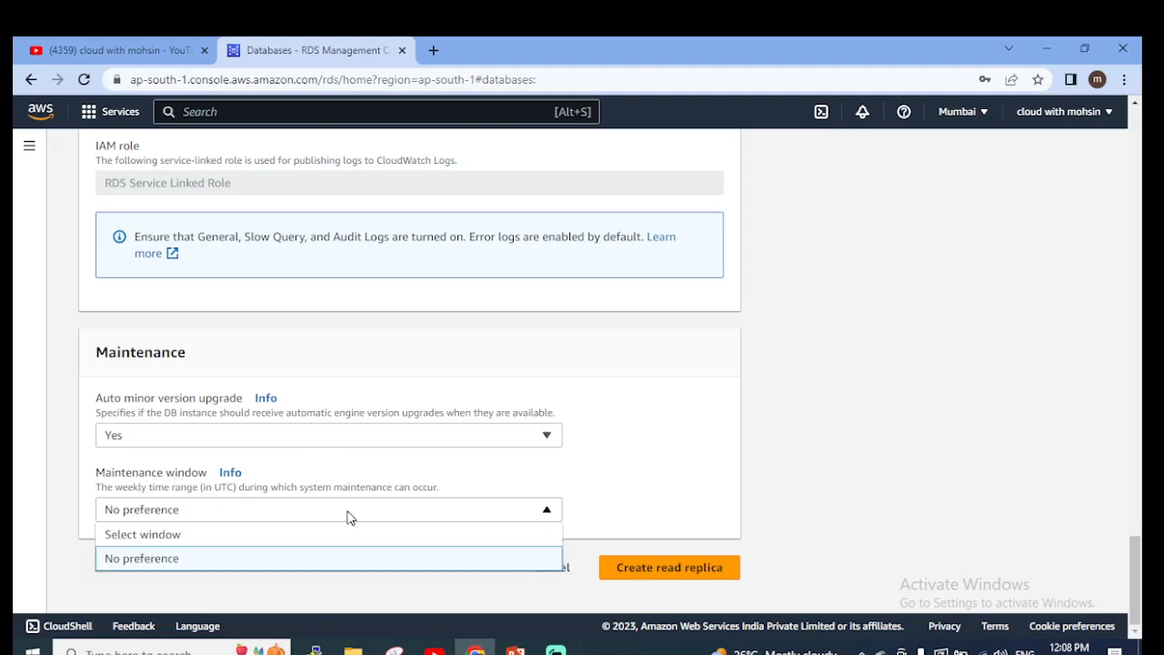
click(208, 538)
scroll(206, 532, down, 2)
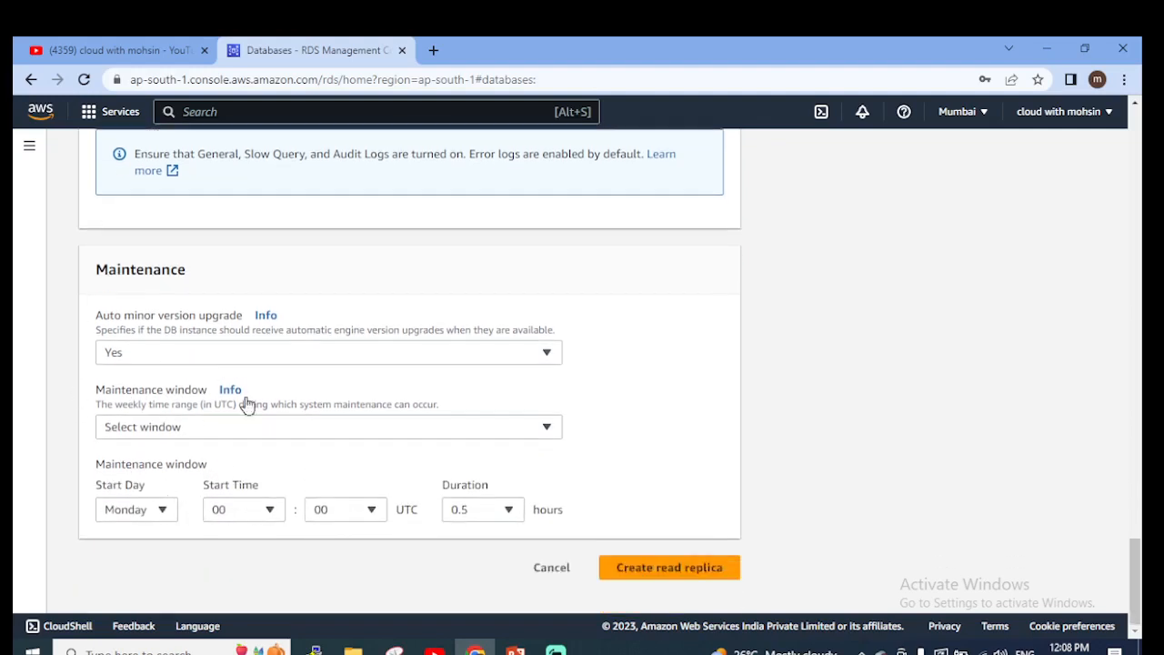
click(183, 437)
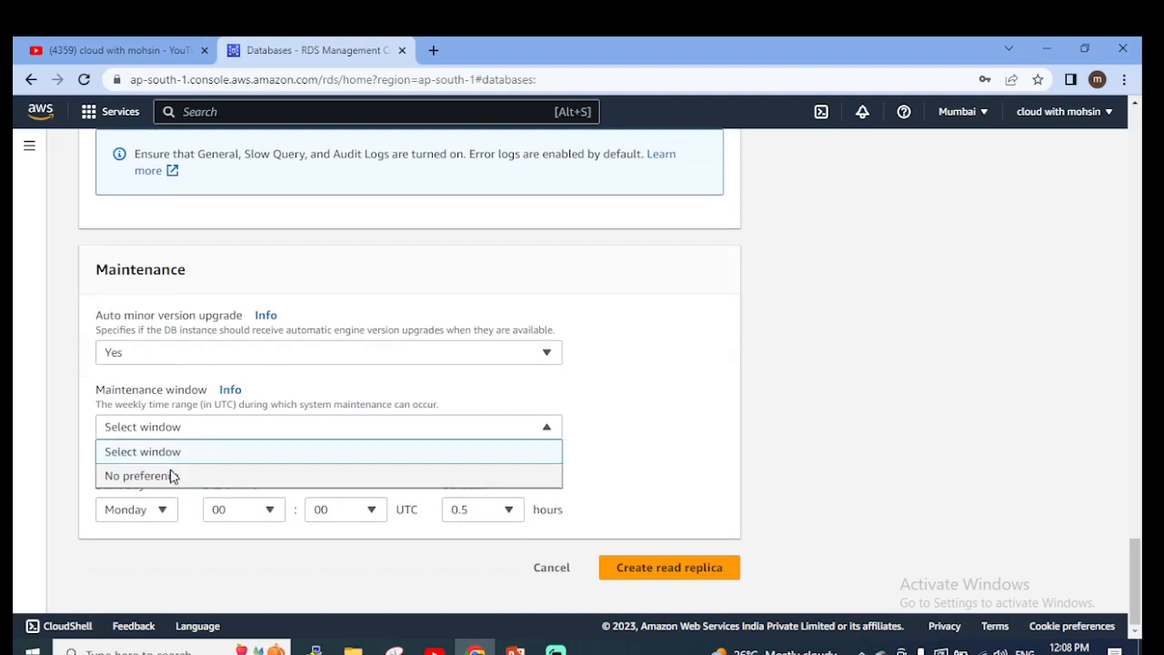
click(171, 476)
Step: Create the Aurora read replica with the configured settings and check the replica cluster's size in the databases list
click(675, 570)
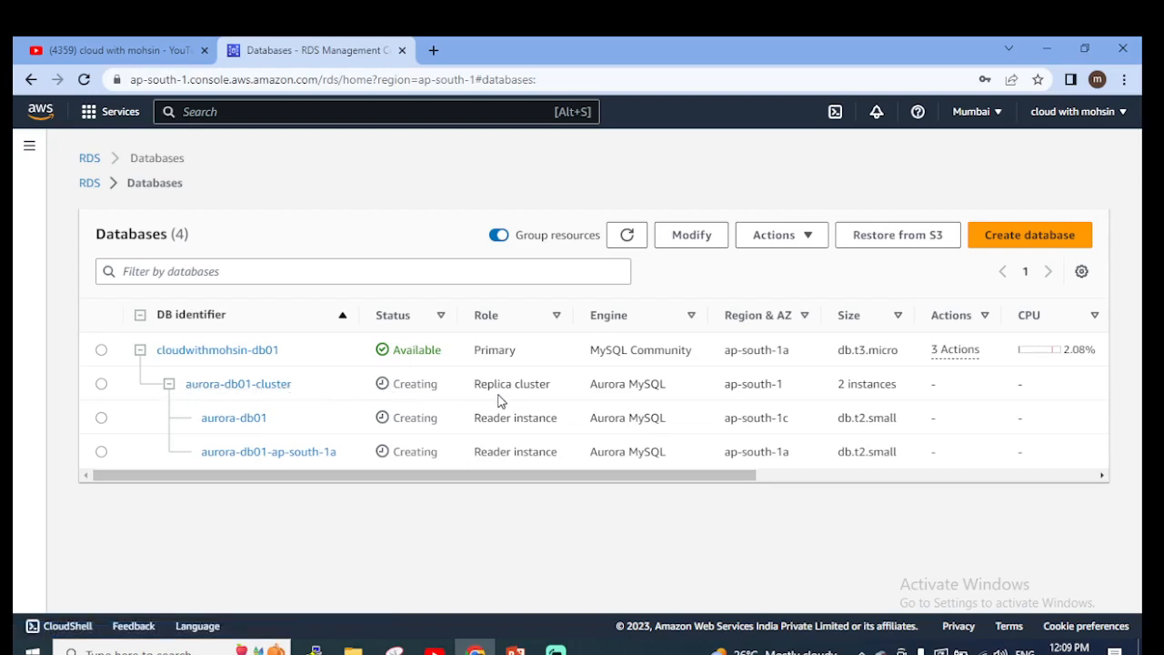
triple_click(870, 384)
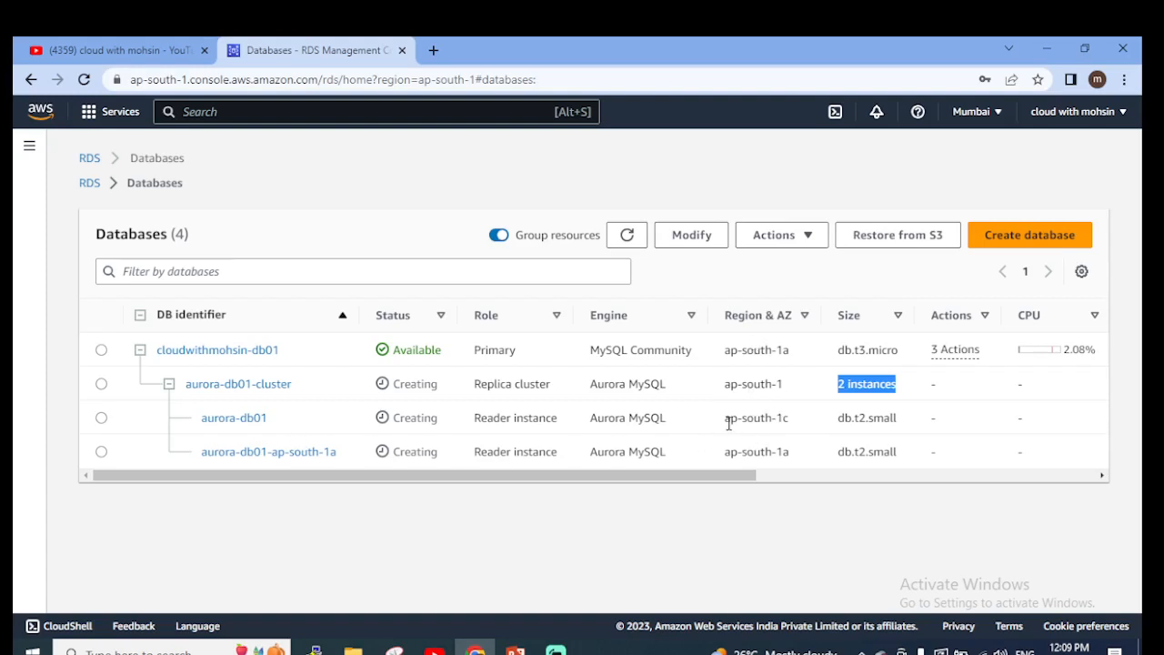
Step: Check the availability zones of the two reader instances in the aurora-db01-cluster replica cluster
drag(725, 419, 797, 424)
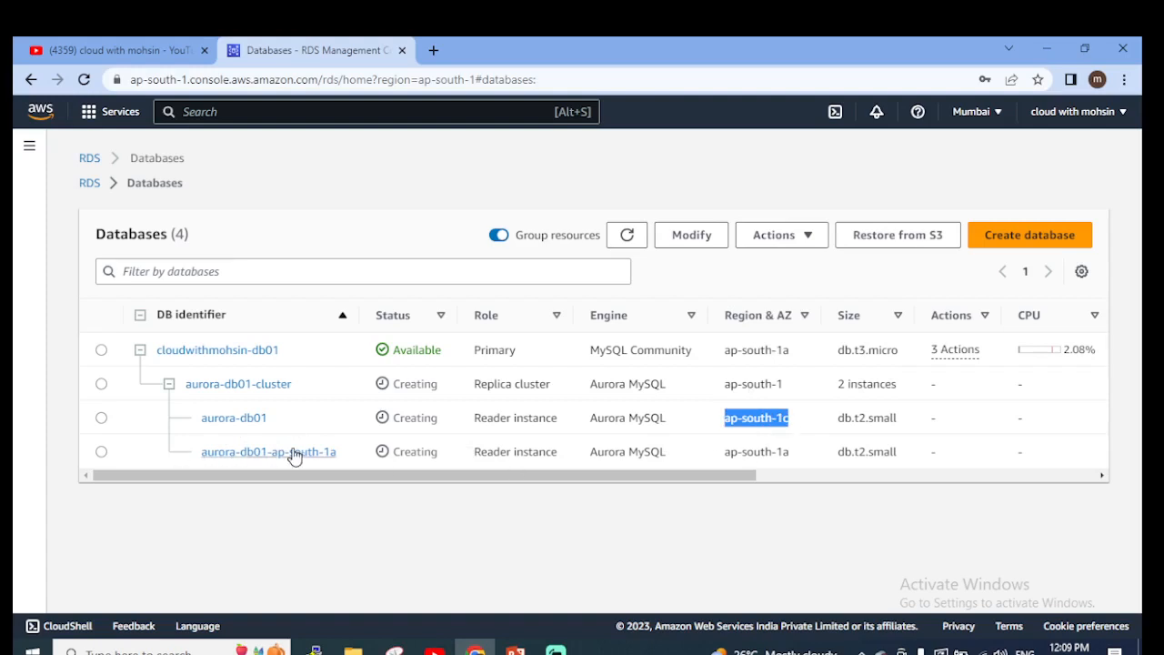
drag(723, 452, 795, 458)
click(676, 535)
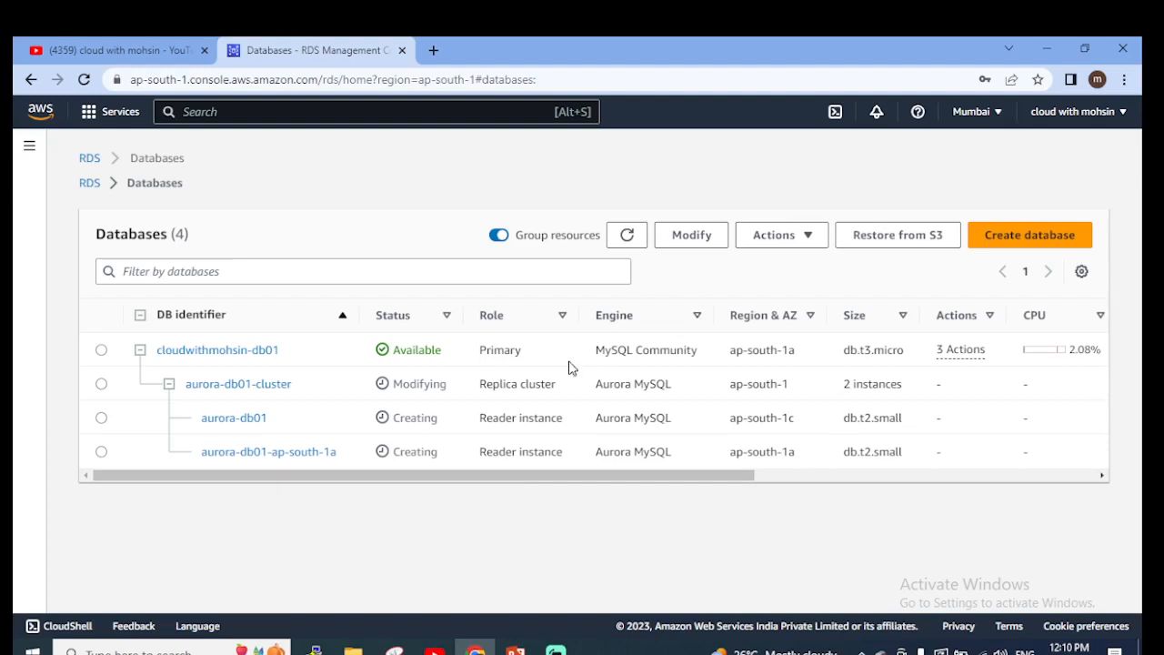
Step: Open the aurora-db01 reader instance's details and examine its endpoint and port
click(257, 422)
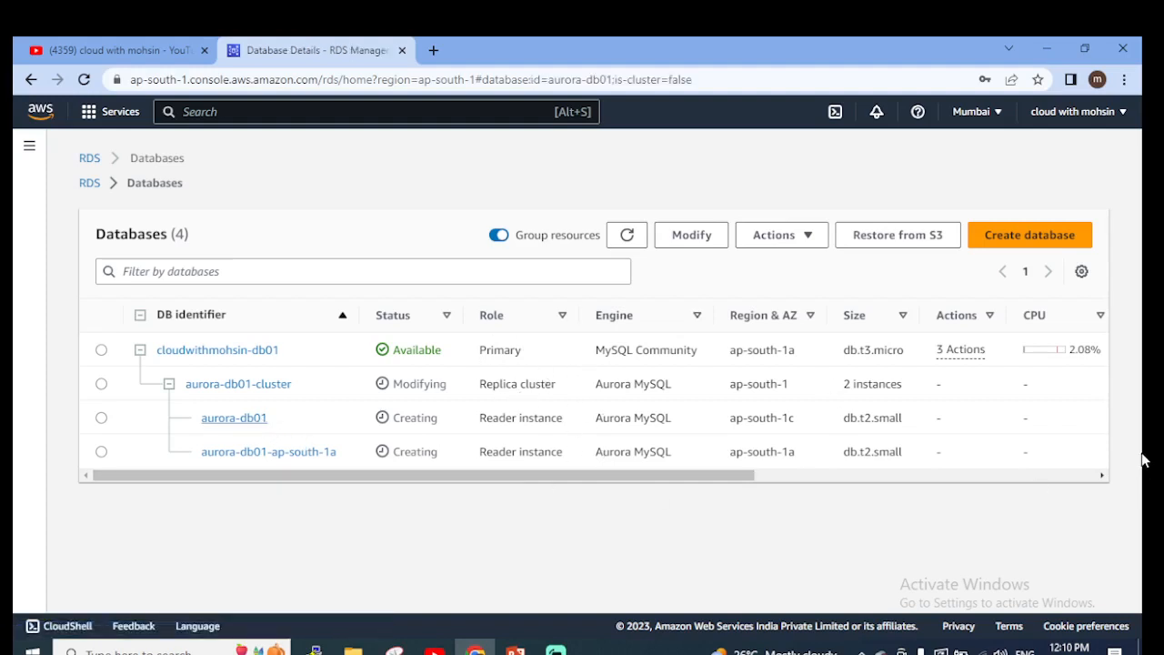
click(232, 418)
scroll(311, 506, down, 4)
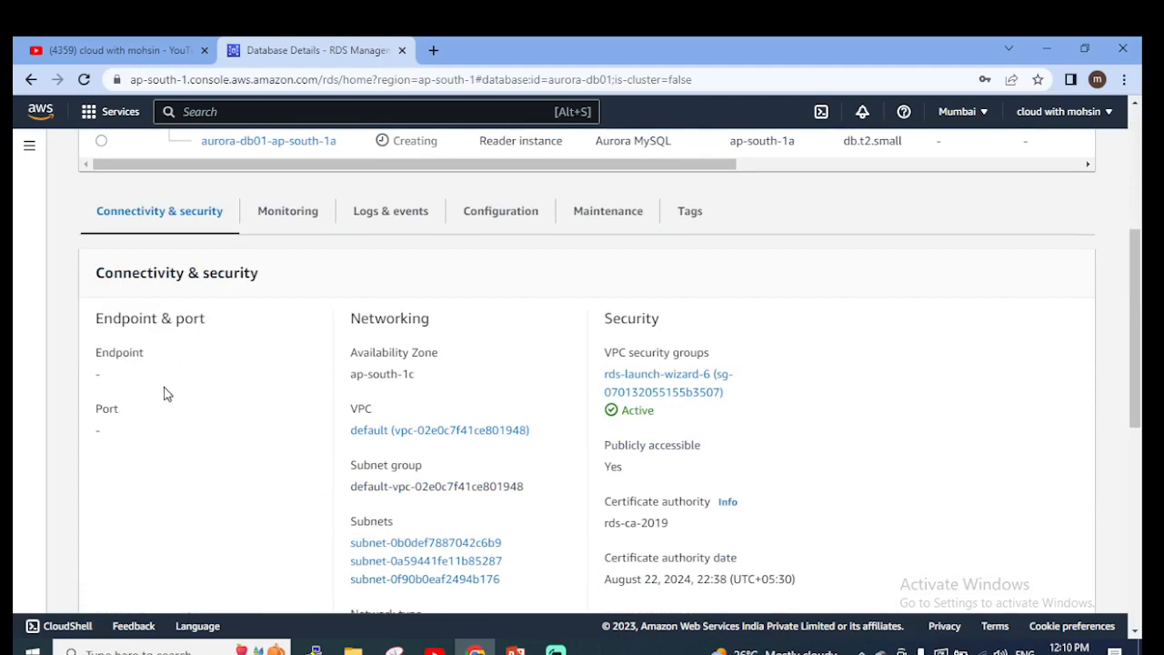
scroll(186, 404, up, 2)
scroll(273, 382, up, 2)
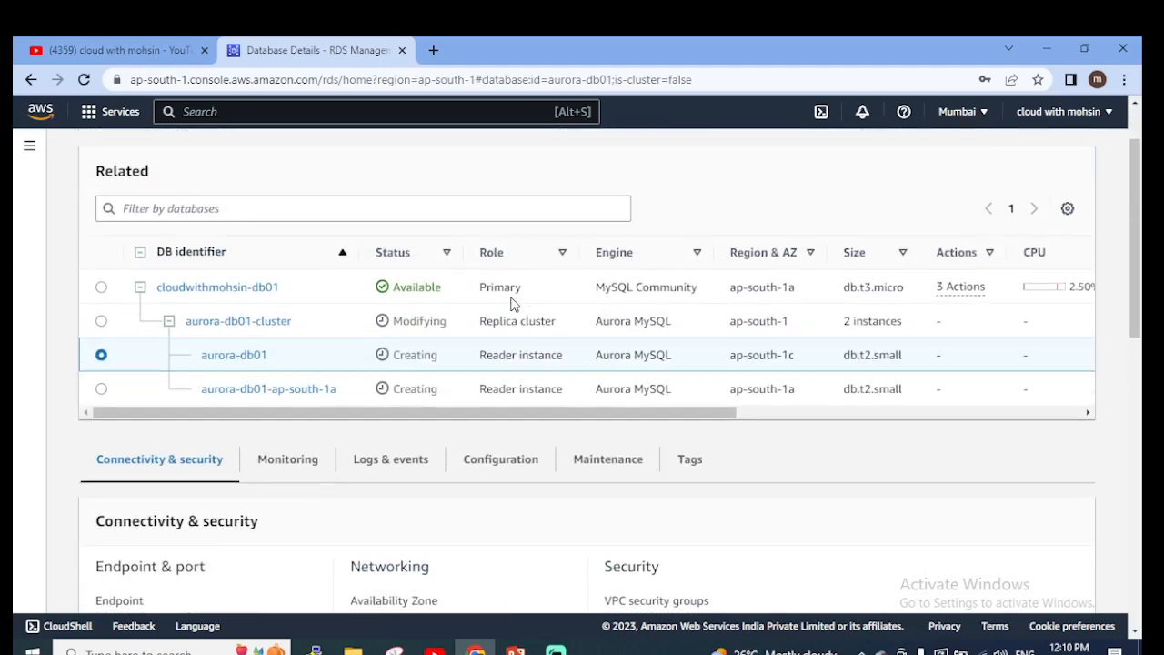
Step: Examine aurora-db01's networking and security details and compare them with the related databases of its replica cluster
scroll(426, 409, down, 2)
scroll(314, 517, down, 3)
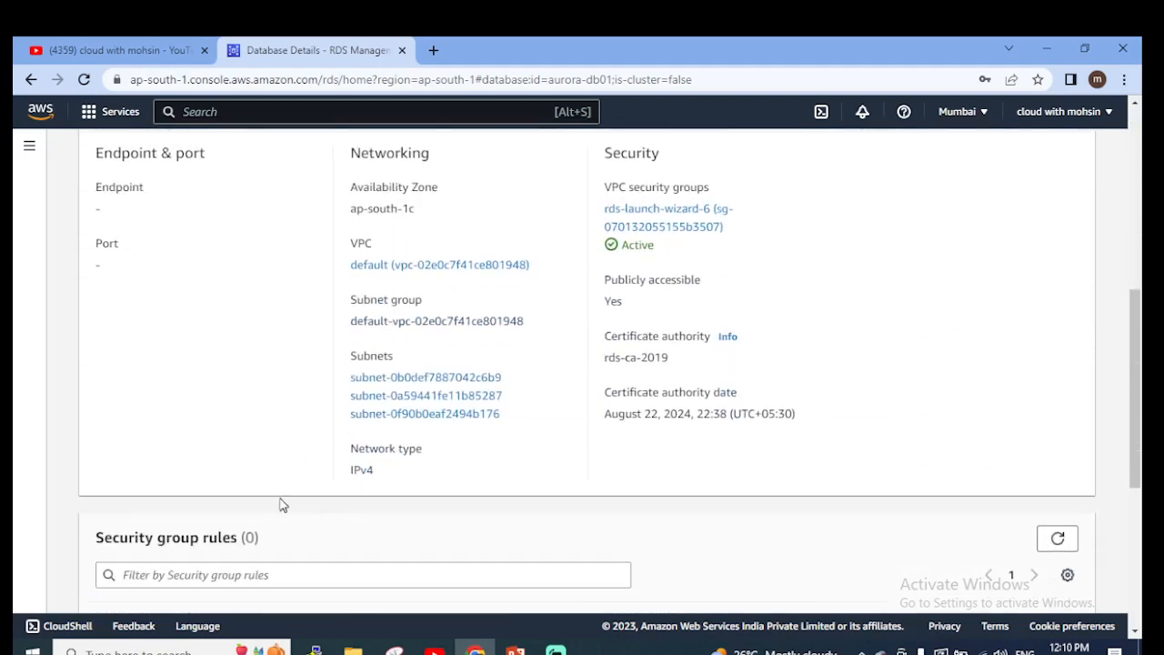
scroll(234, 382, up, 2)
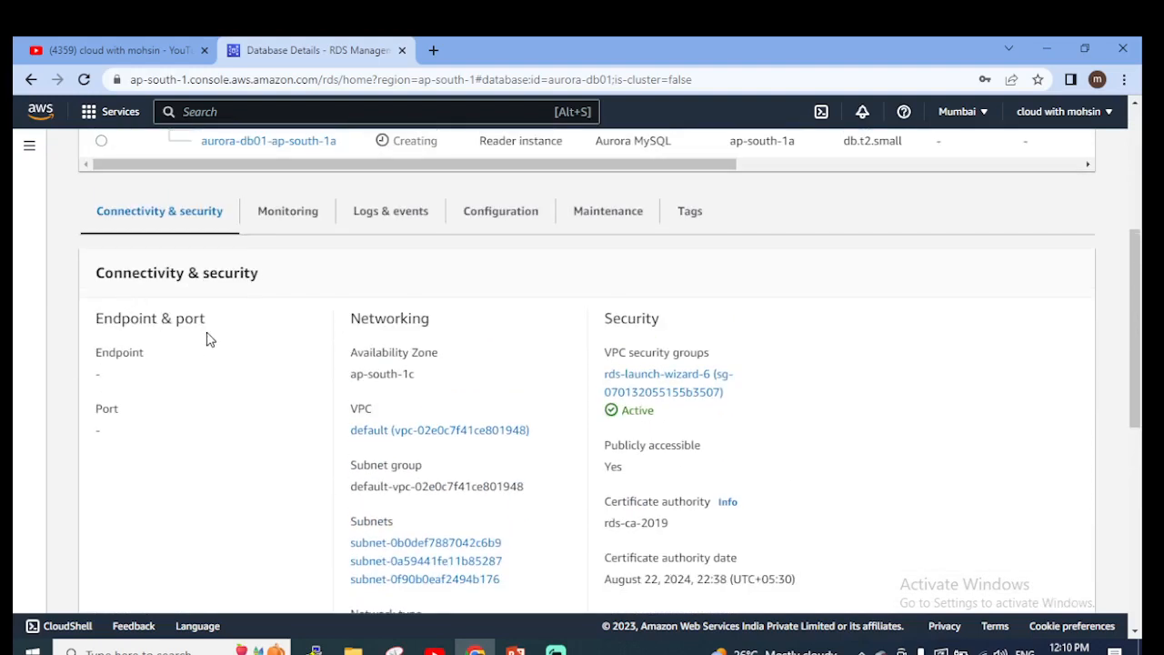
scroll(210, 383, up, 2)
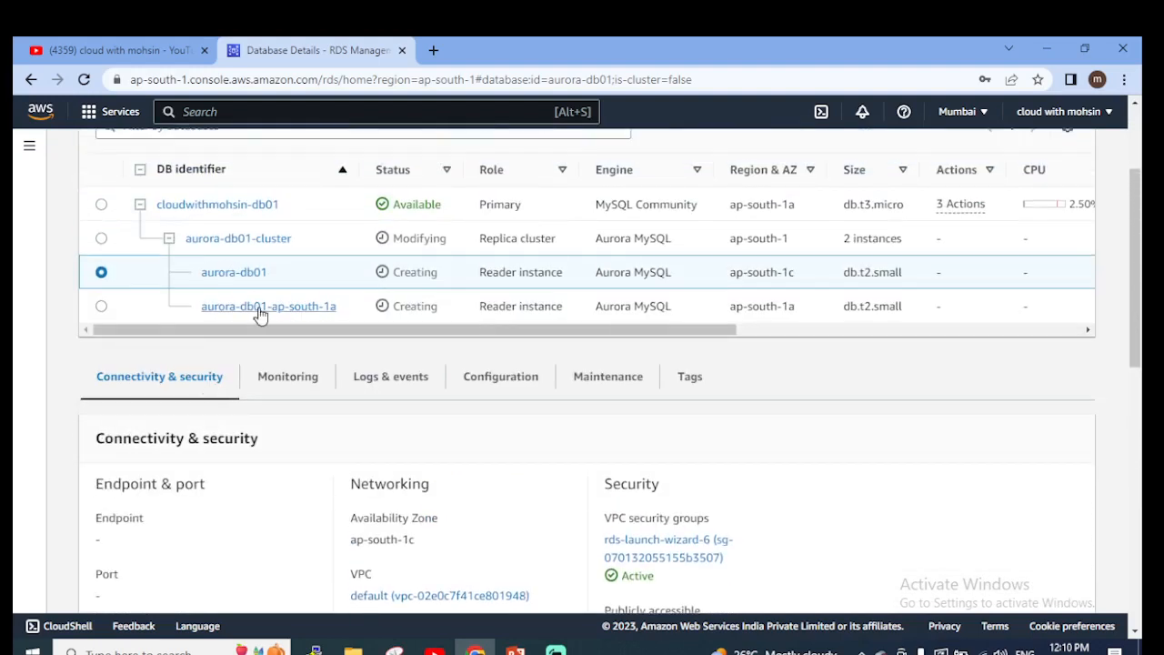
scroll(301, 434, up, 2)
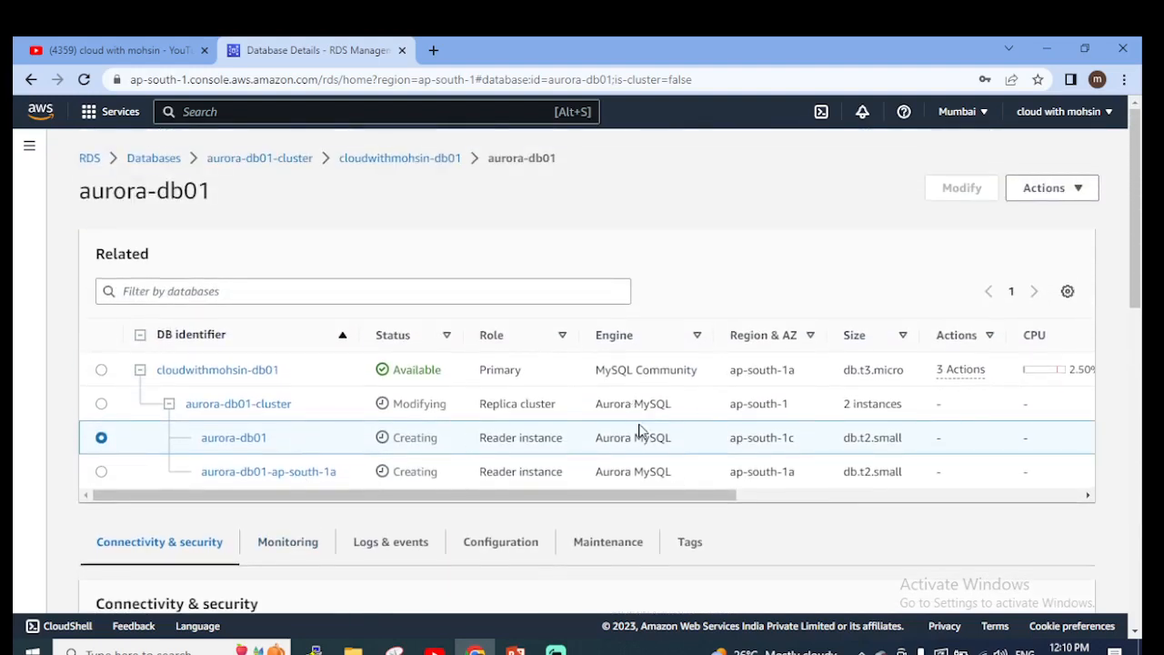
scroll(691, 494, down, 1)
scroll(364, 498, down, 1)
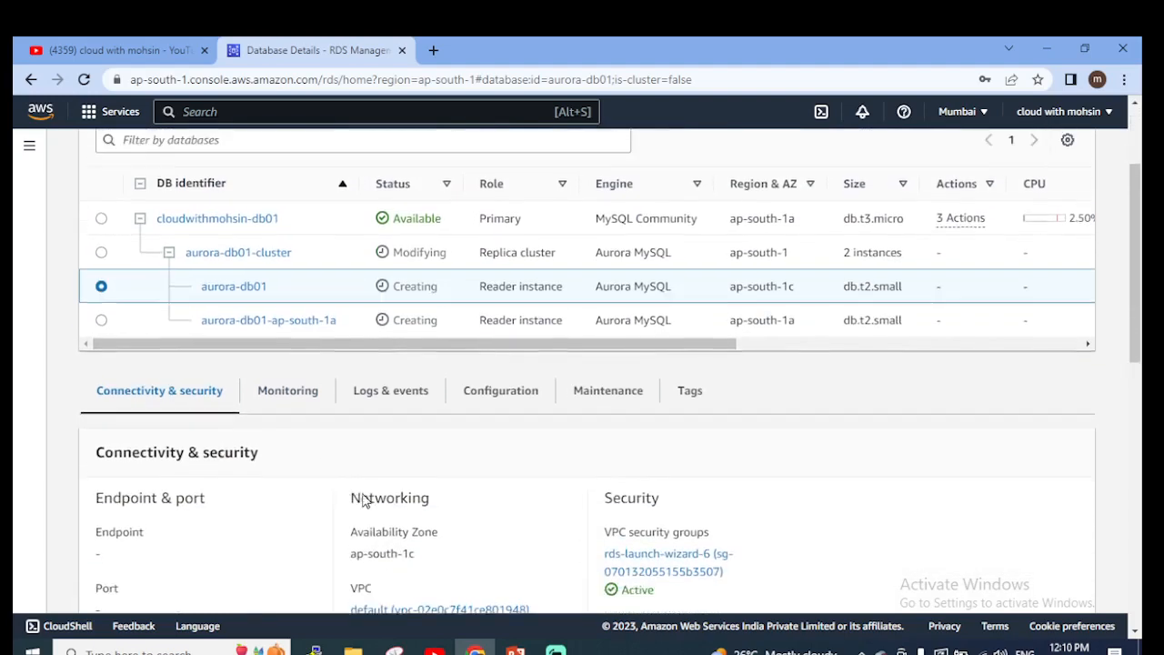
scroll(1013, 268, up, 2)
scroll(603, 470, down, 5)
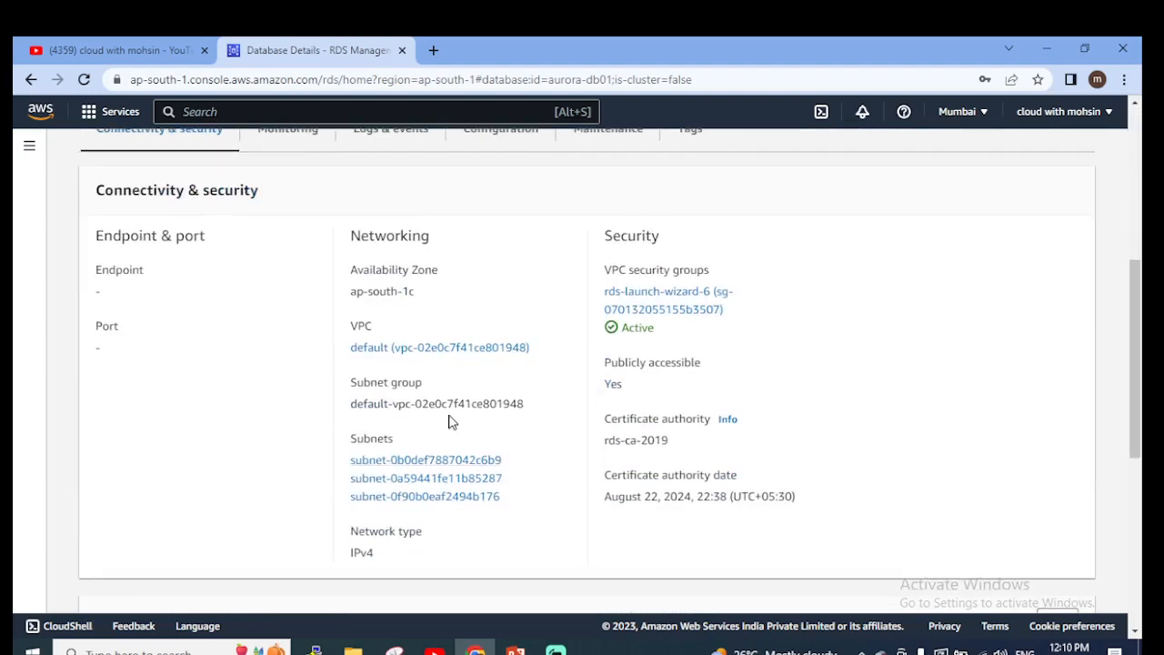
scroll(431, 435, up, 4)
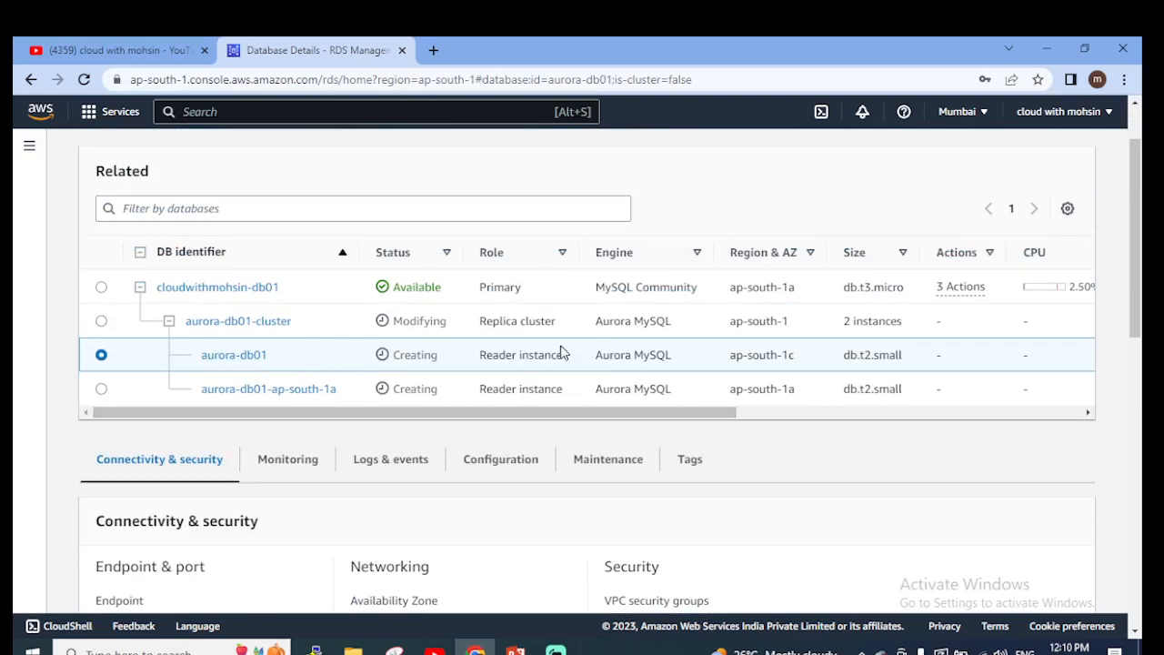
scroll(576, 338, up, 1)
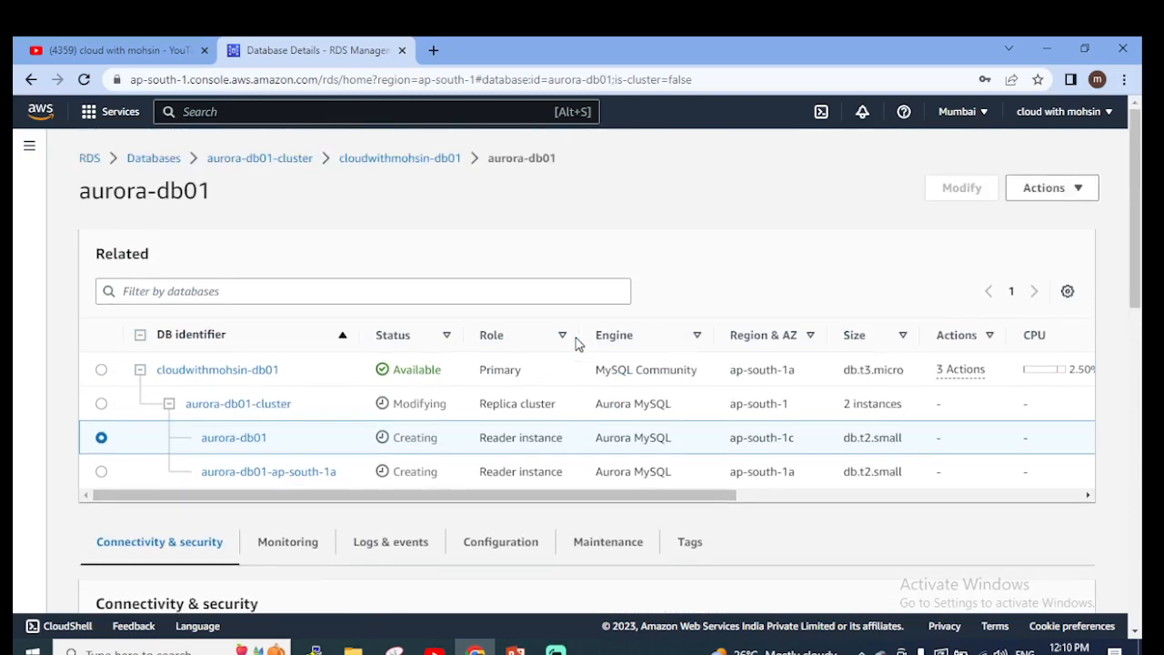
scroll(585, 339, down, 3)
scroll(585, 339, up, 3)
Step: Show the monitoring details of aurora-db01 and look over its CloudWatch metrics area
click(329, 553)
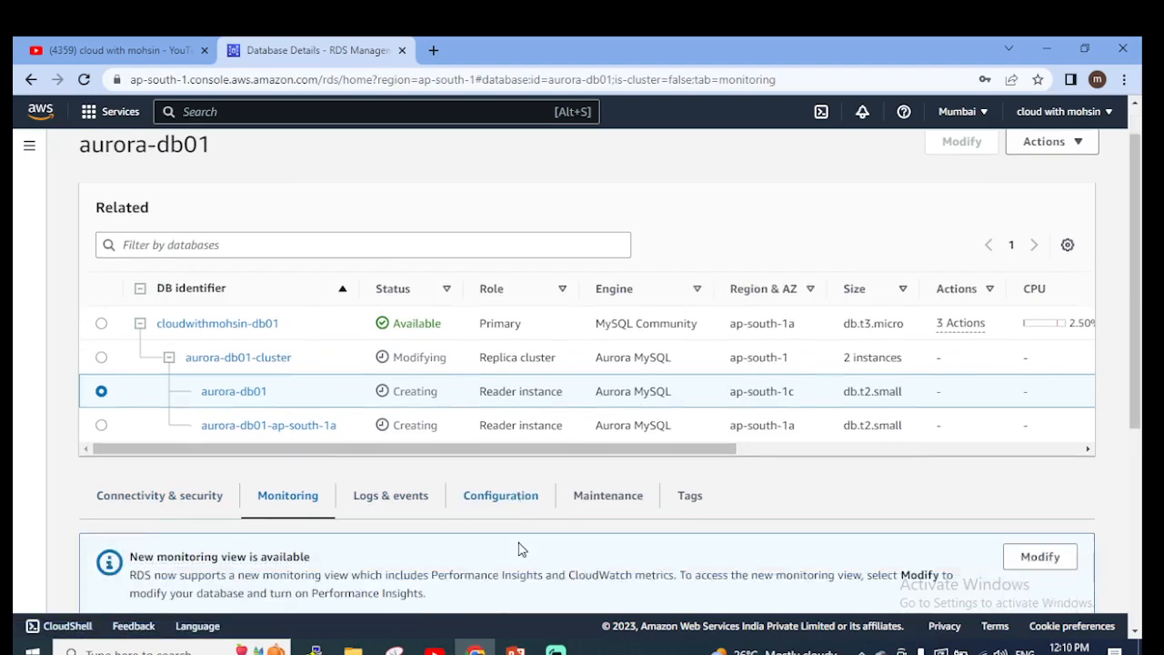
scroll(514, 546, down, 3)
scroll(491, 499, up, 2)
scroll(410, 487, down, 4)
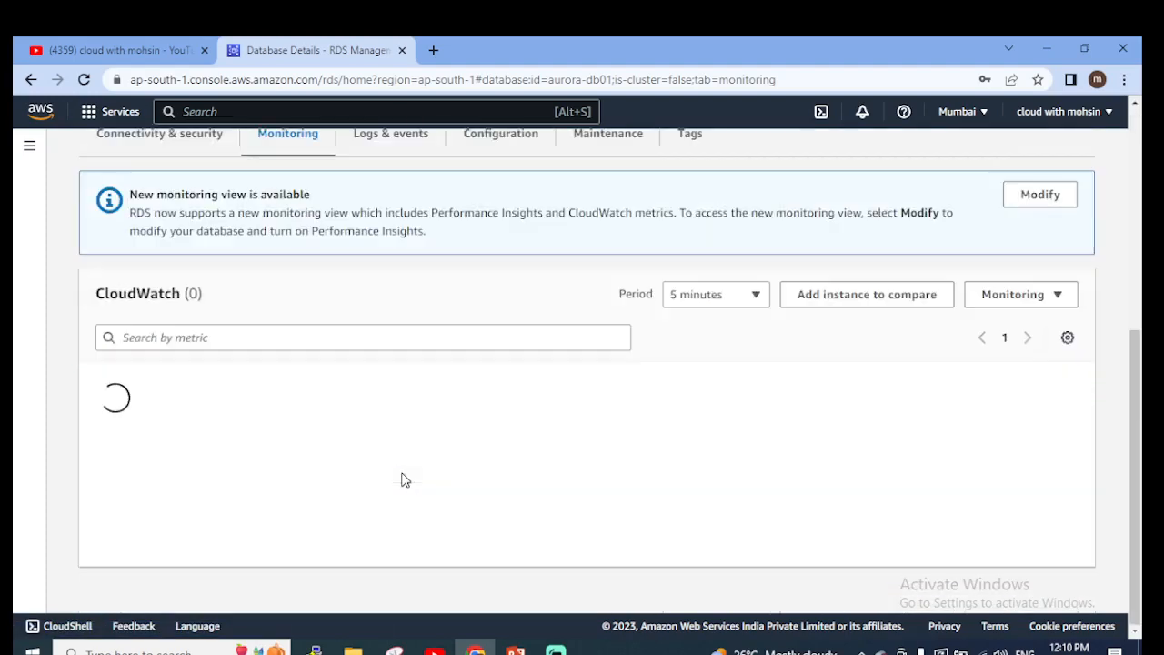
scroll(486, 423, up, 4)
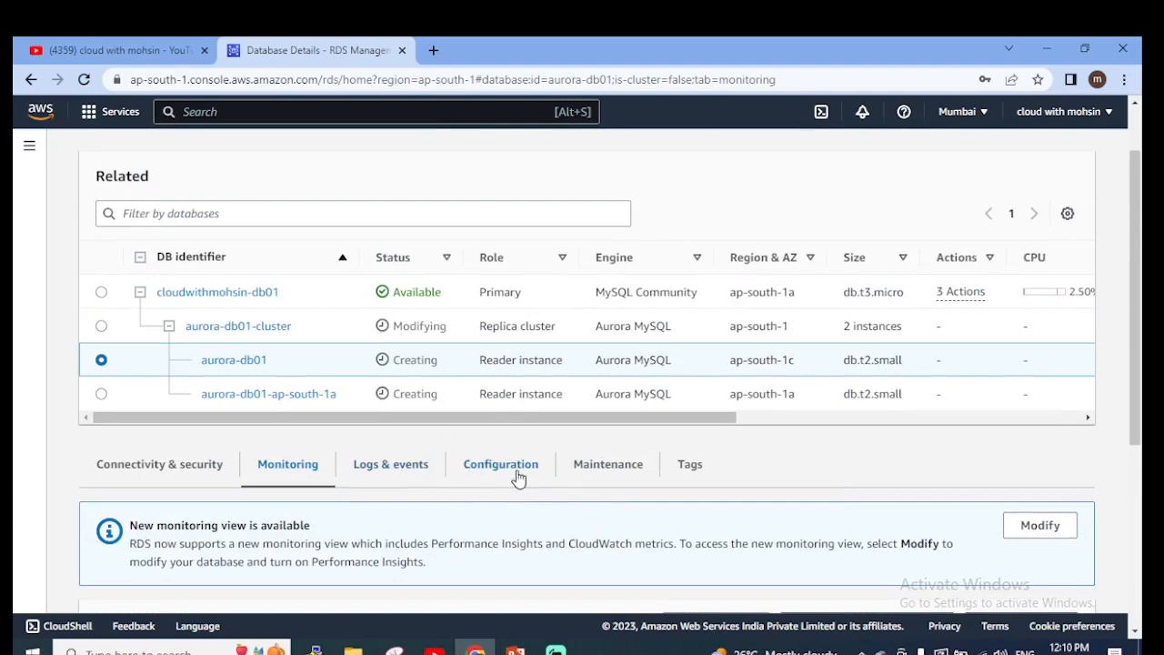
scroll(725, 517, down, 4)
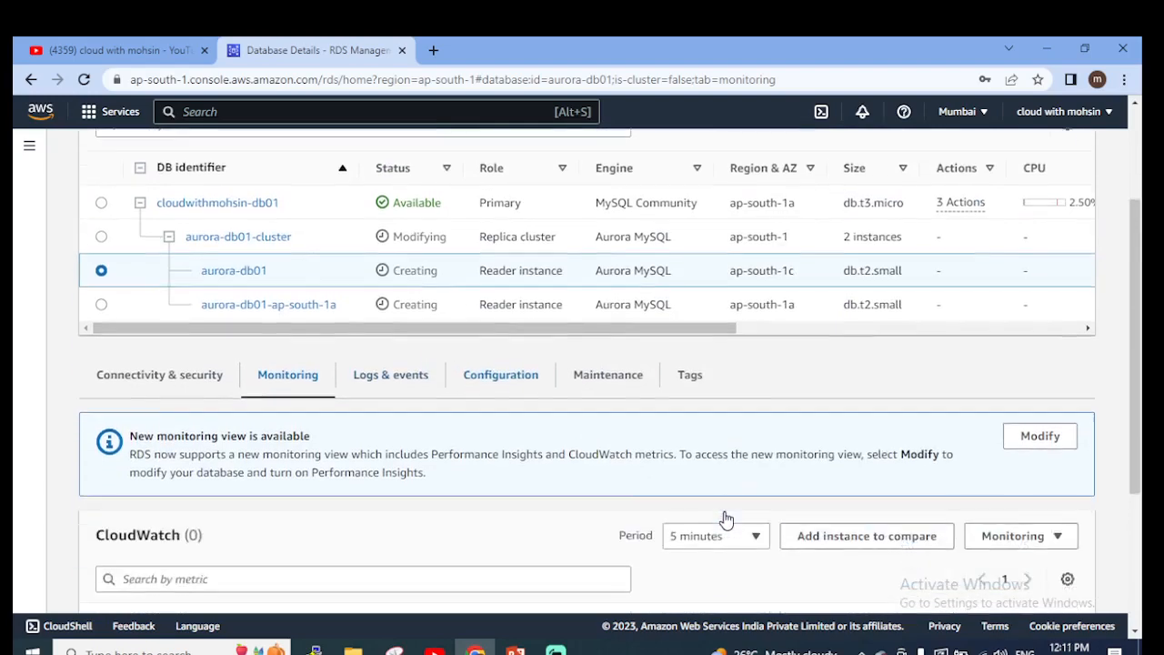
scroll(726, 519, up, 5)
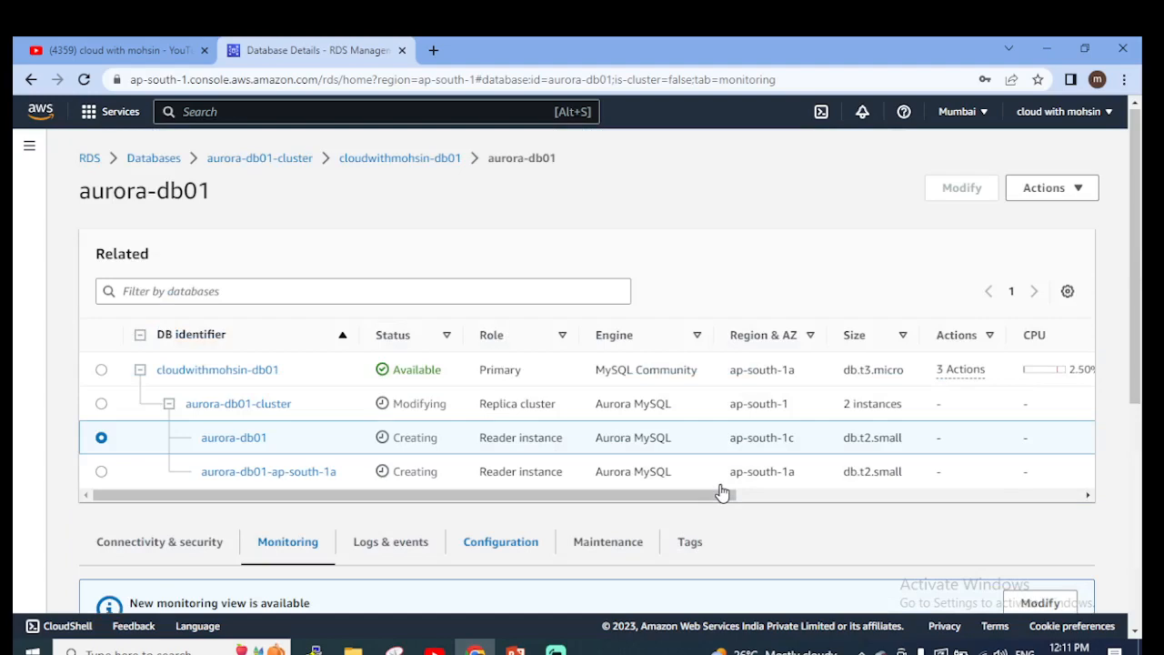
Step: Show the configuration details of aurora-db01, and switch to the Amazon Aurora presentation in PowerPoint
click(546, 550)
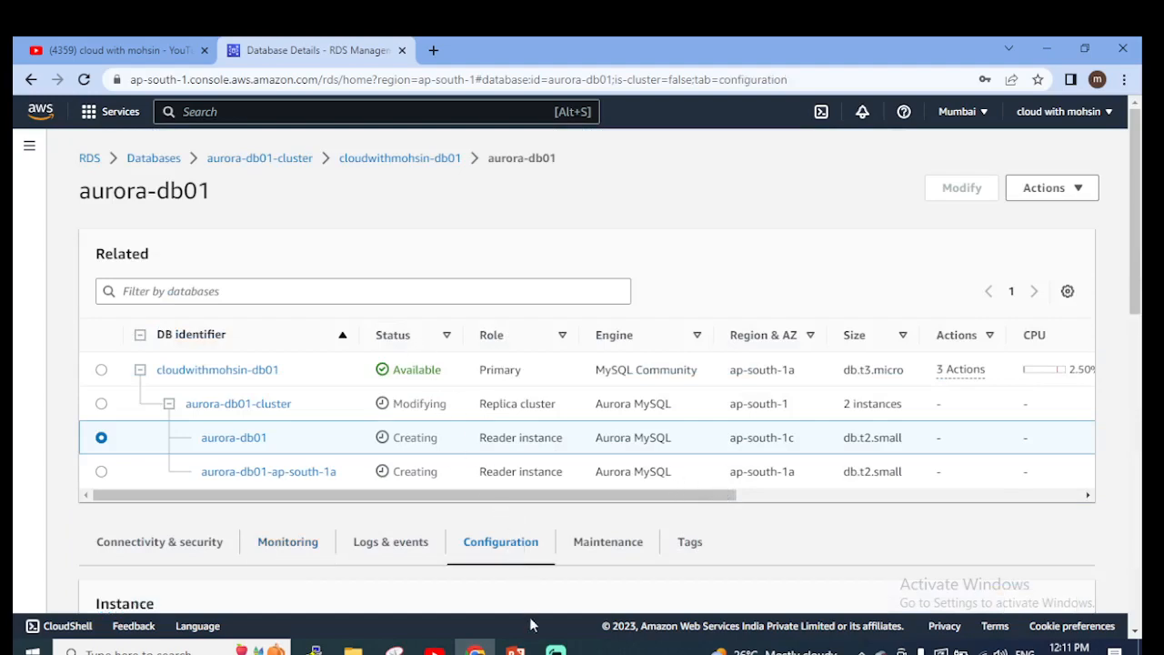
click(515, 650)
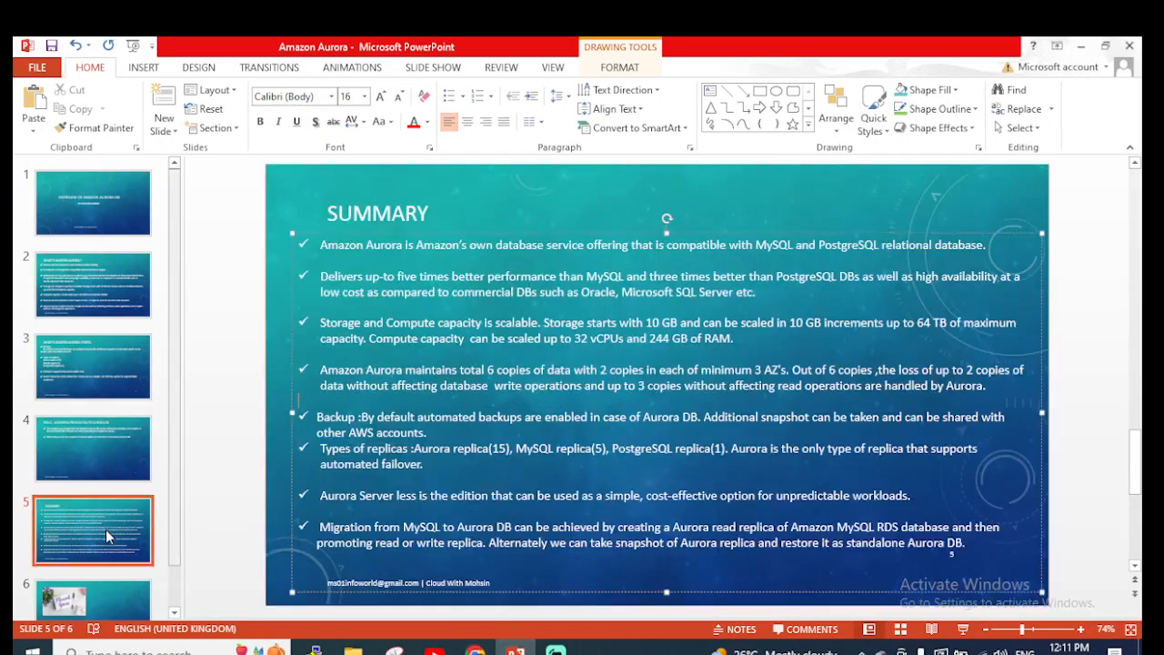